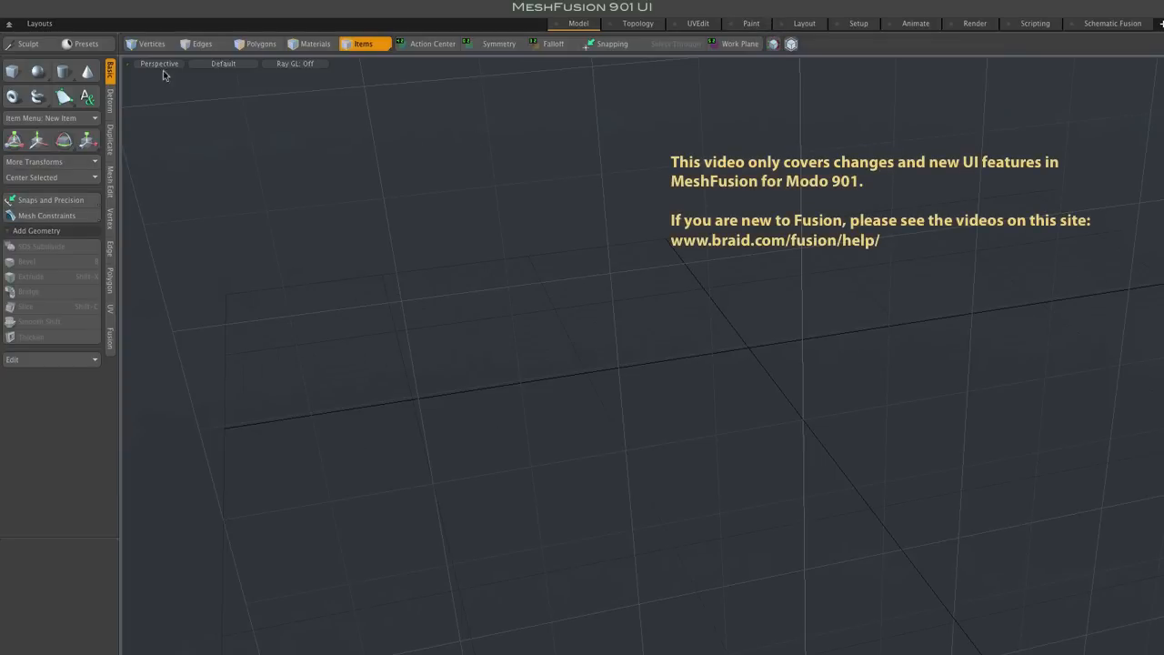
Step: Load a recent fusion .lxo scene and select then deselect the fused mesh to inspect it
{"action": "left_click", "coordinate": [86, 3]}
{"action": "mouse_move", "coordinate": [109, 69]}
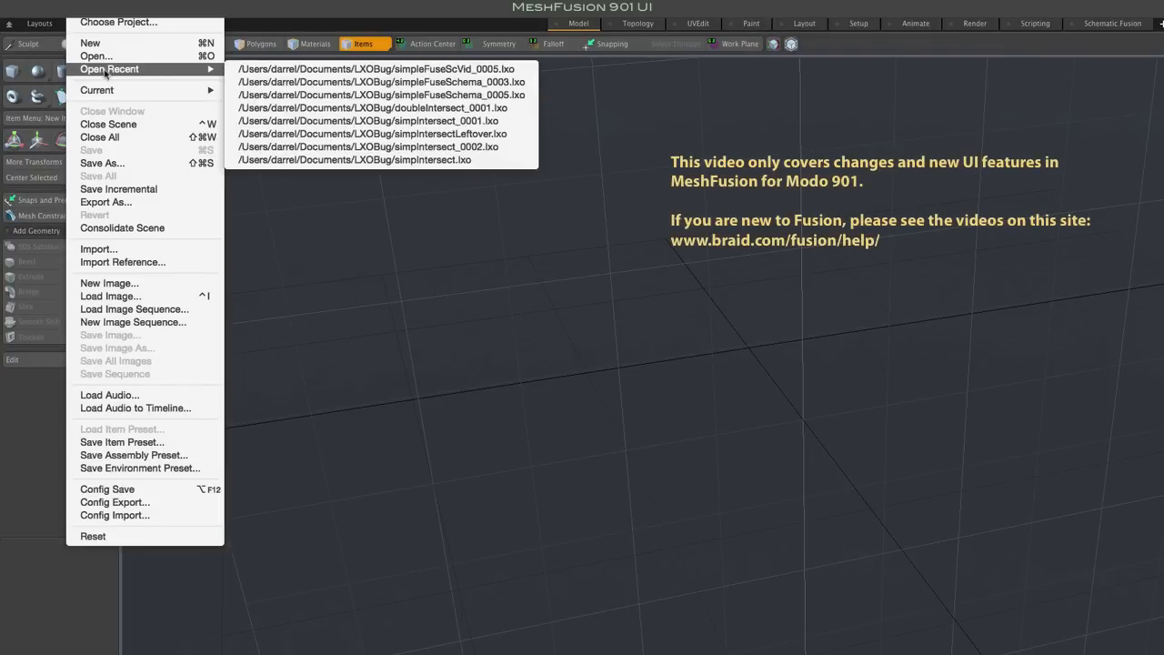
{"action": "left_click", "coordinate": [380, 82]}
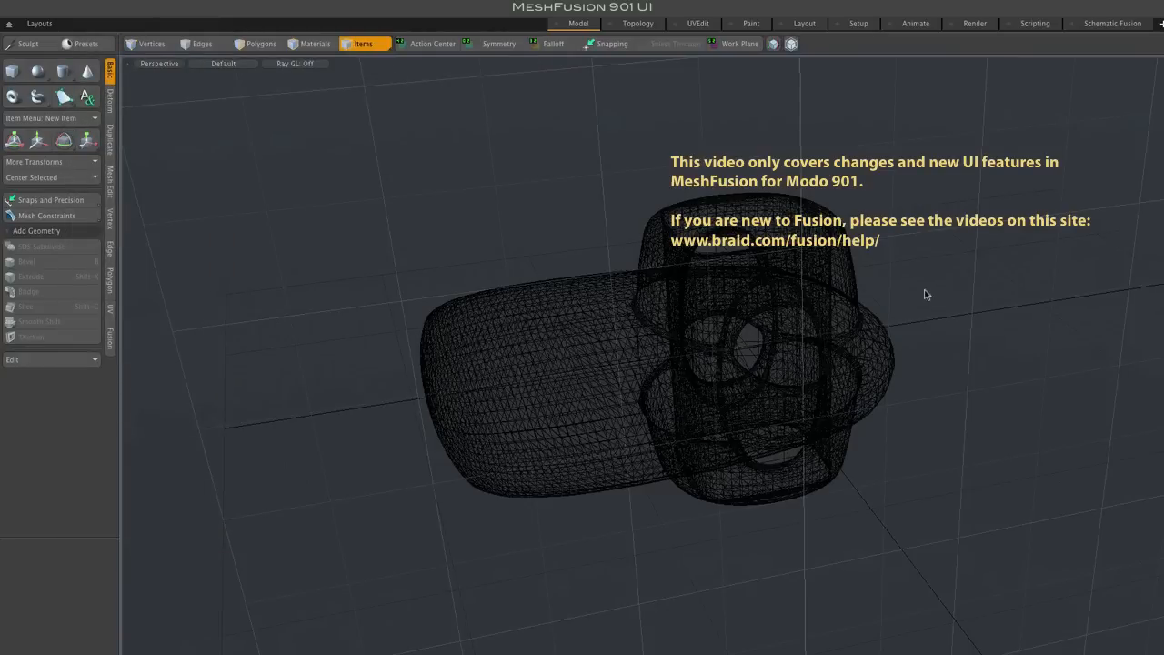
{"action": "scroll", "coordinate": [937, 282], "scroll_direction": "up", "scroll_amount": 3}
{"action": "left_click", "coordinate": [405, 296]}
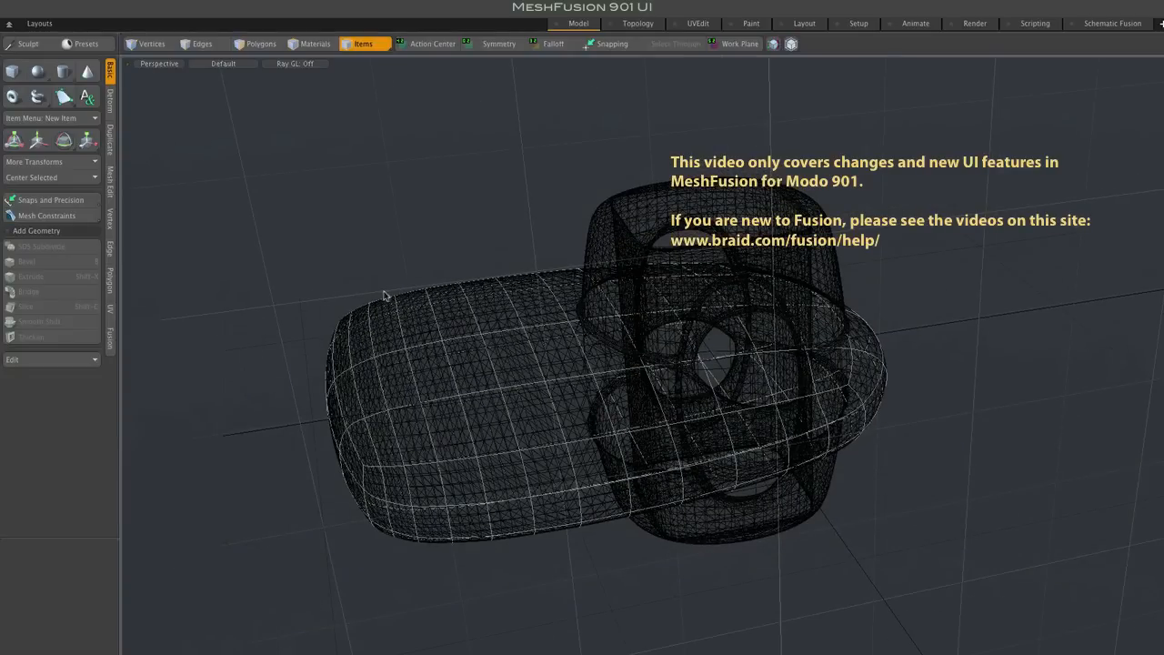
{"action": "left_click", "coordinate": [325, 312]}
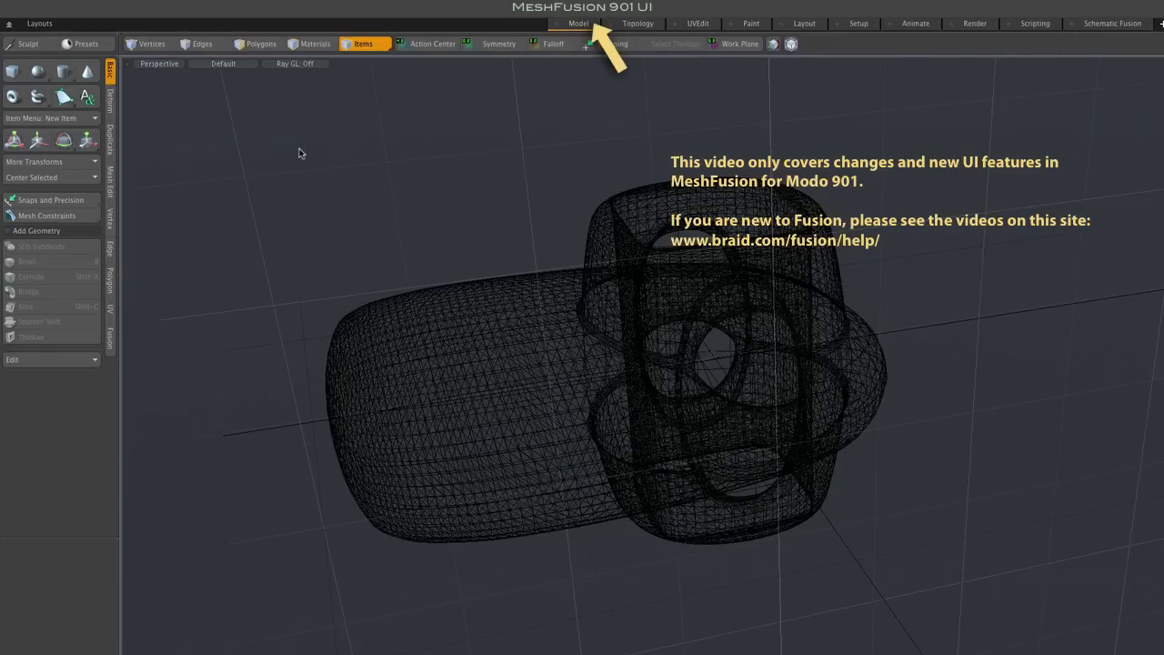
Step: Show the Fusion tool set, switch to shaded fusion display and list the viewport presets
{"action": "left_click", "coordinate": [110, 339]}
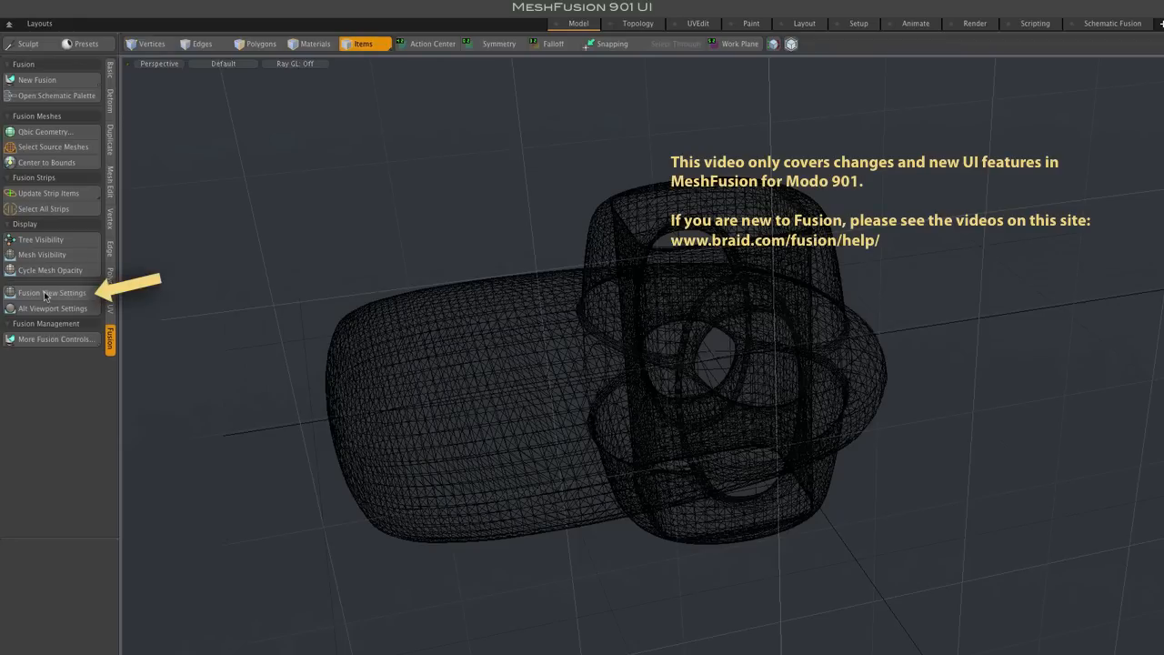
{"action": "left_click", "coordinate": [46, 293]}
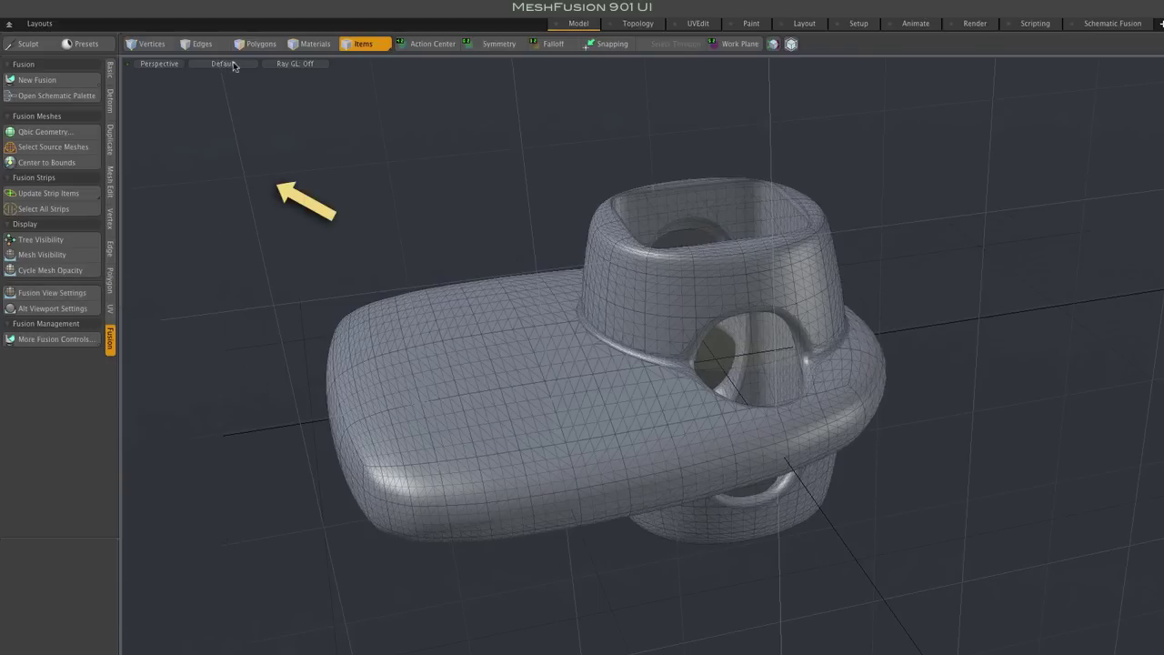
{"action": "left_click", "coordinate": [233, 66]}
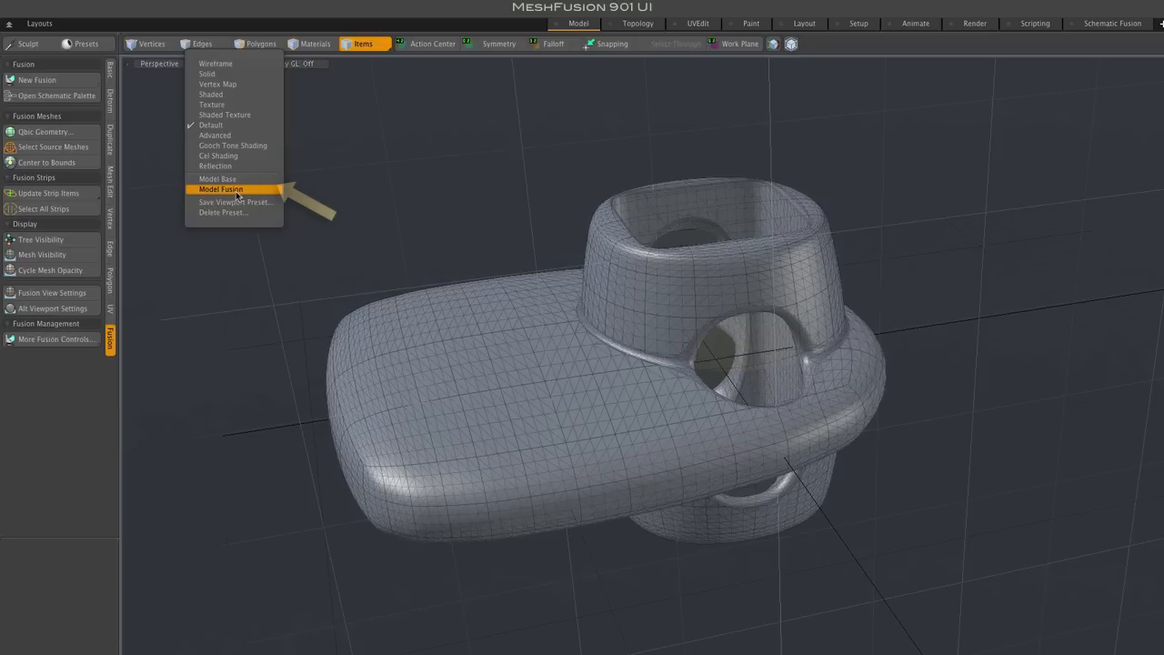
Step: Apply the Model Base wireframe preset, then switch back to the shaded Model Fusion preset
{"action": "left_click", "coordinate": [218, 179]}
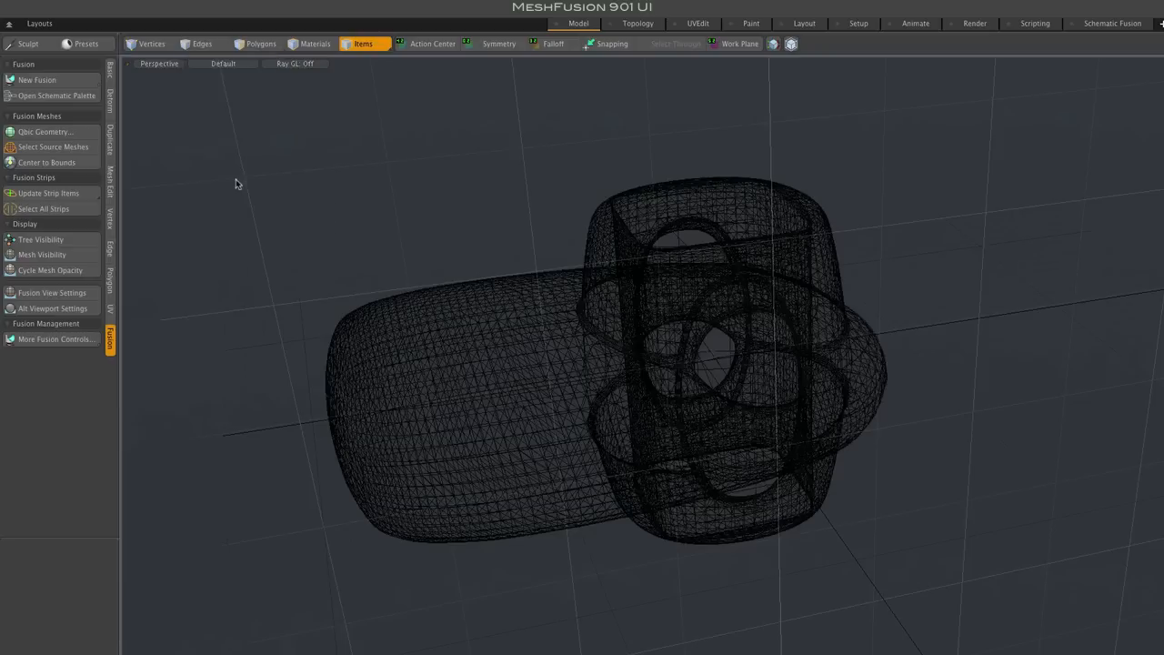
{"action": "left_click", "coordinate": [223, 63]}
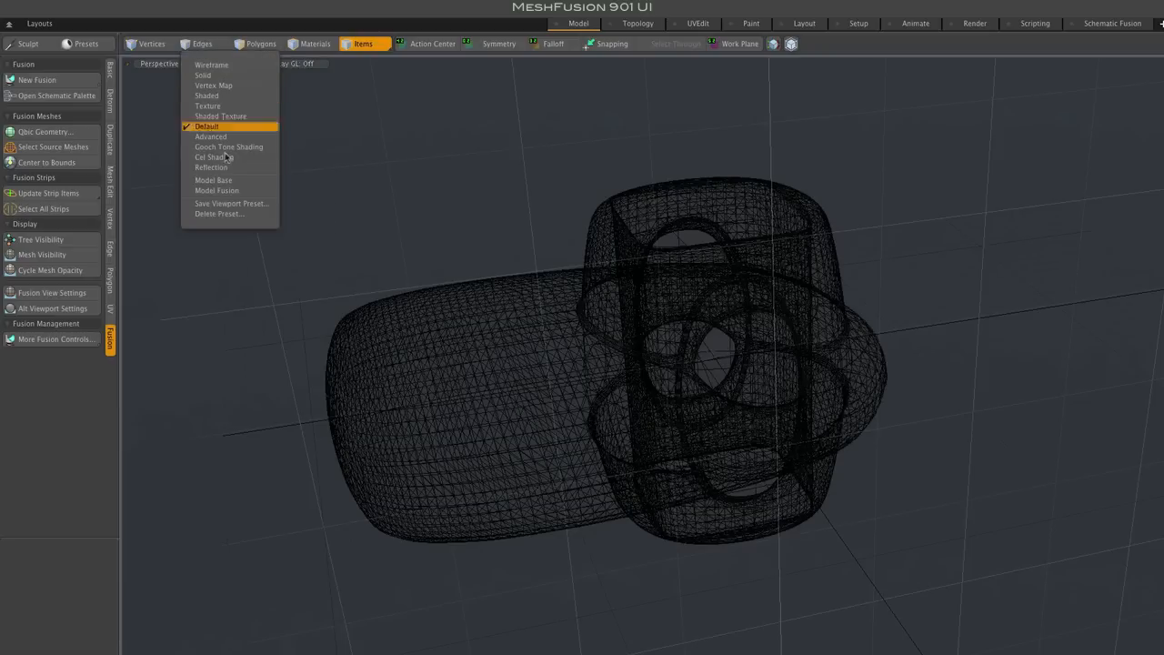
{"action": "left_click", "coordinate": [221, 191]}
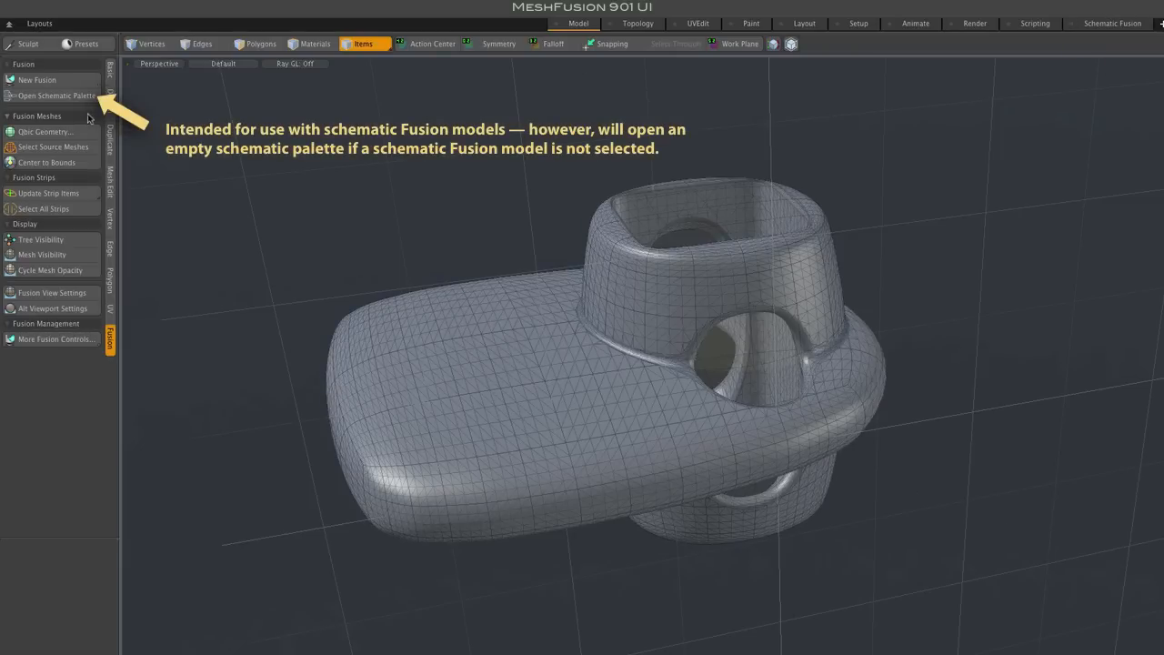
{"action": "left_click", "coordinate": [49, 98]}
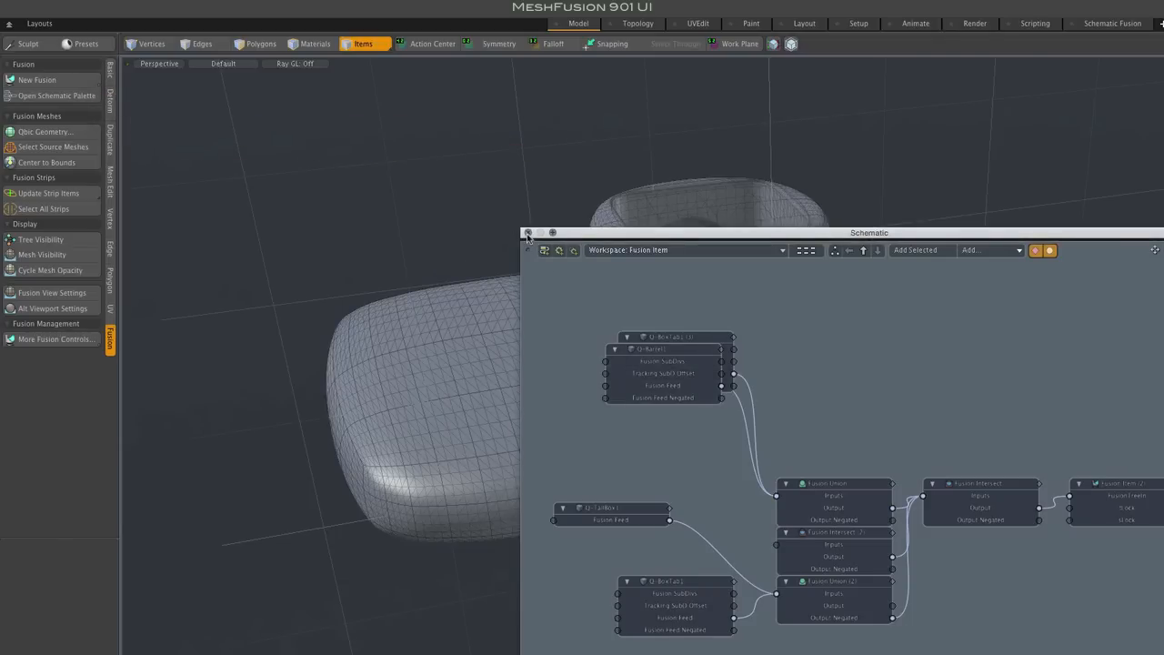
{"action": "left_click", "coordinate": [527, 234]}
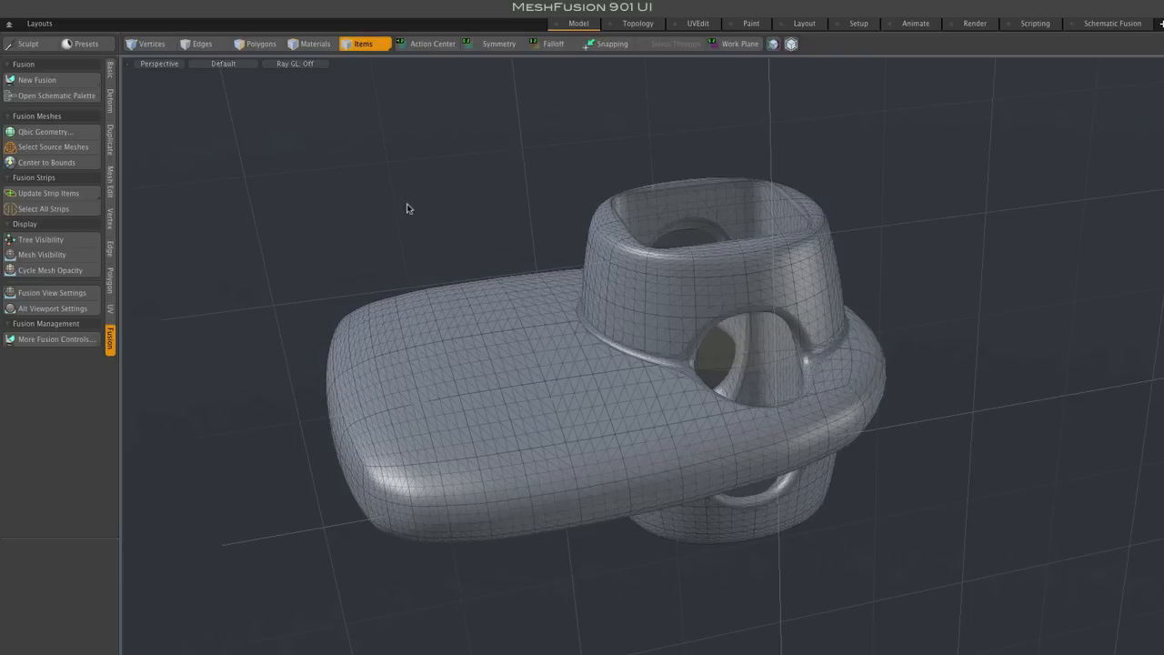
Step: Bring up the Qbic geometry preset browser from the Fusion panel
{"action": "left_click", "coordinate": [80, 134]}
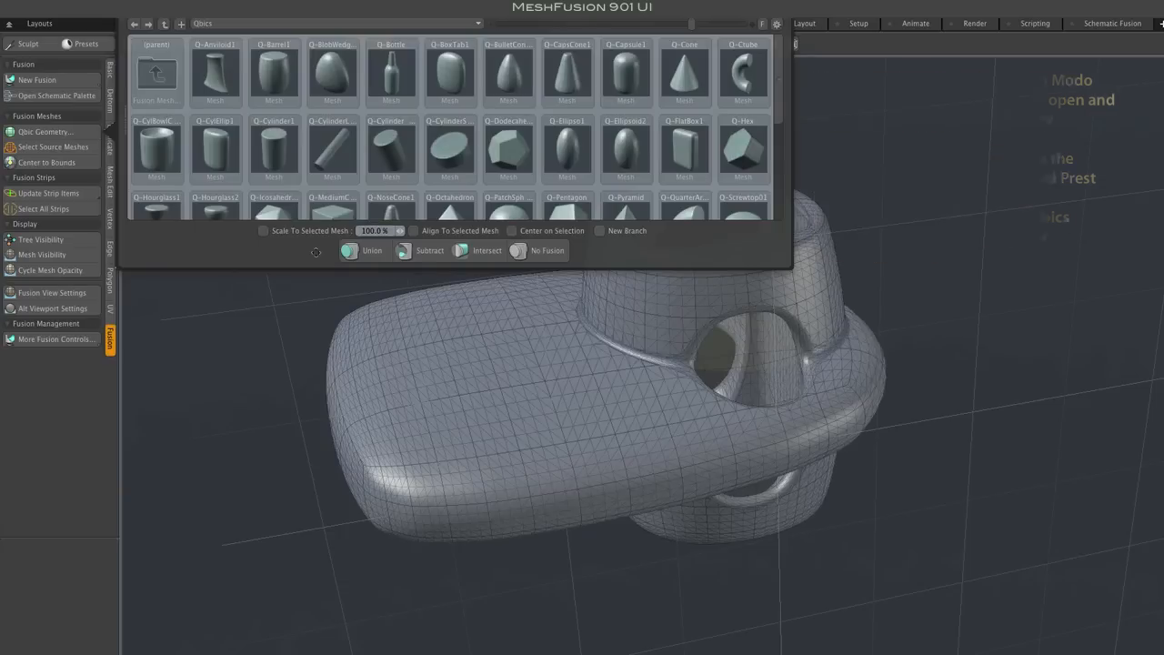
Step: Close the preset browser, select the flat base mesh and reopen the Qbic presets for it
{"action": "left_click_drag", "start_coordinate": [298, 285], "coordinate": [294, 289], "text": "alt"}
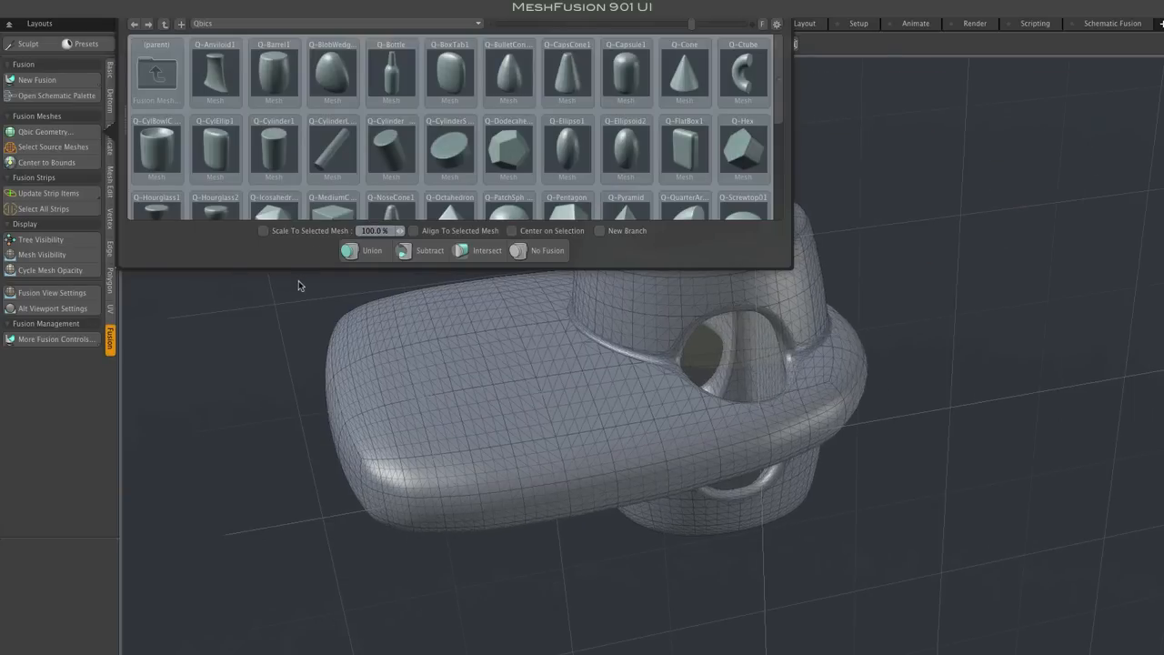
{"action": "scroll", "coordinate": [294, 289], "scroll_direction": "up", "scroll_amount": 4}
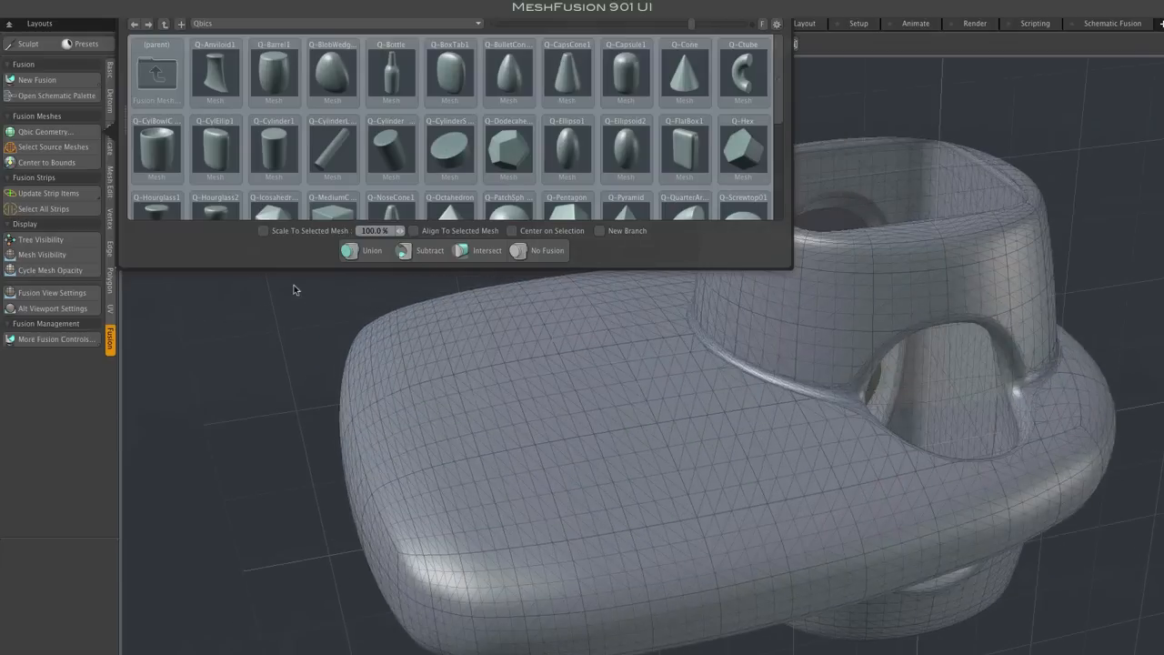
{"action": "left_click", "coordinate": [293, 289]}
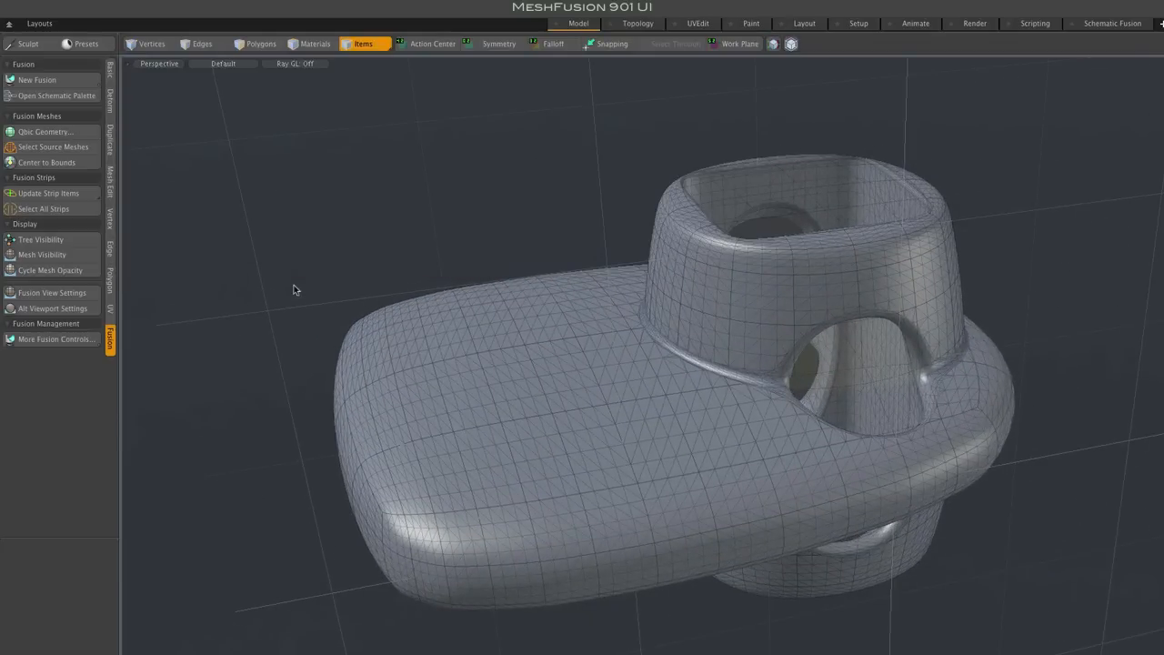
{"action": "left_click", "coordinate": [473, 397]}
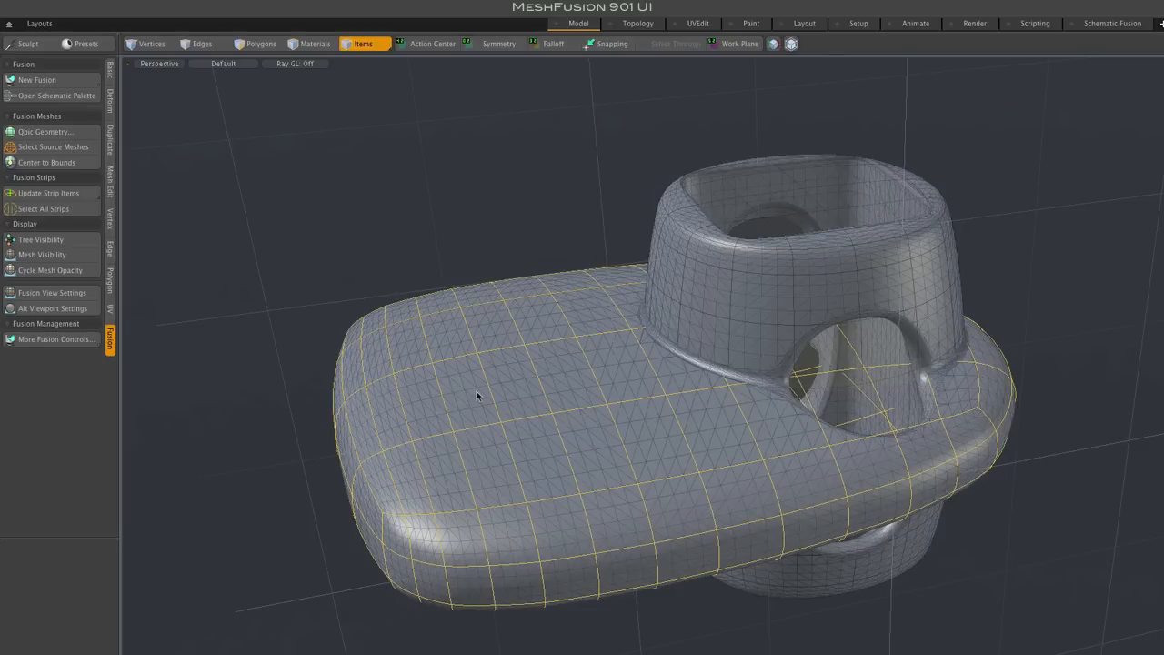
{"action": "left_click", "coordinate": [44, 131]}
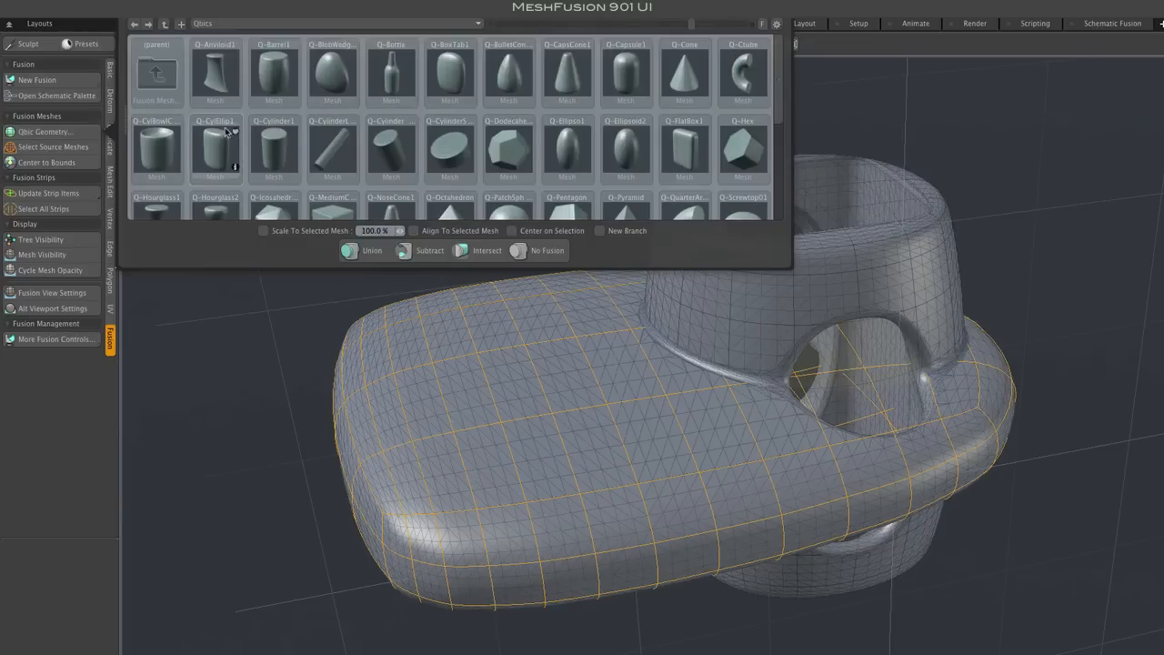
Step: Pick the slanted cylinder preset with Center on Selection, then dismiss the browser
{"action": "left_click", "coordinate": [329, 146]}
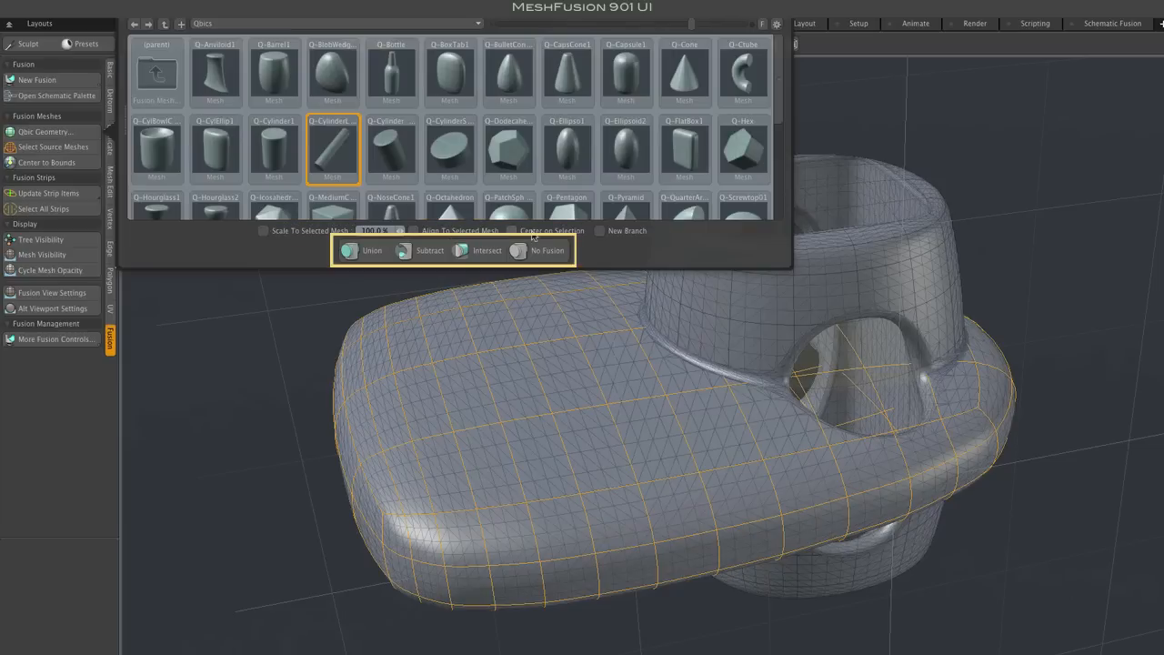
{"action": "left_click", "coordinate": [512, 231]}
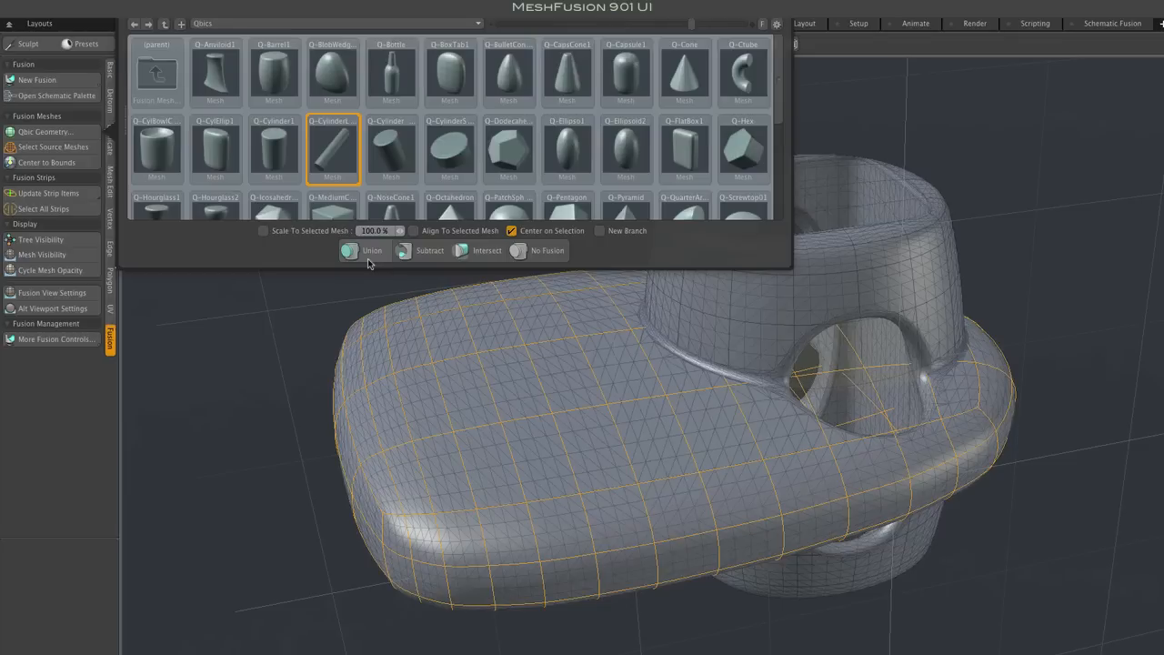
{"action": "left_click", "coordinate": [367, 258]}
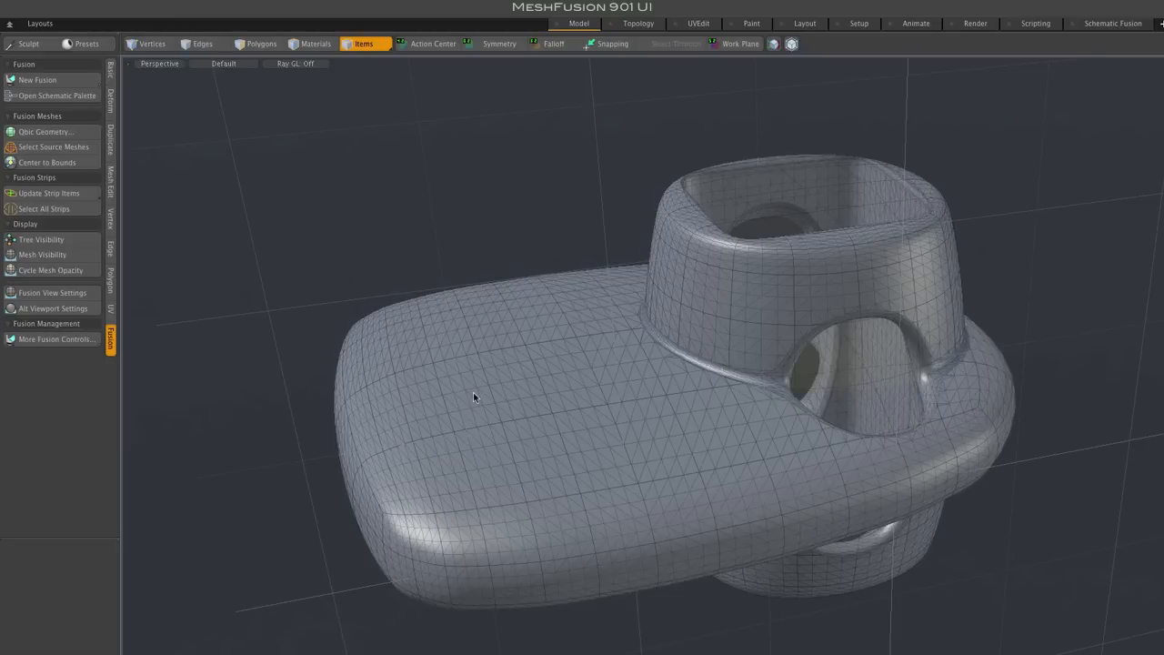
Step: Add the cylinder preset as a Union centered on the selected base mesh and close the library
{"action": "left_click", "coordinate": [473, 392]}
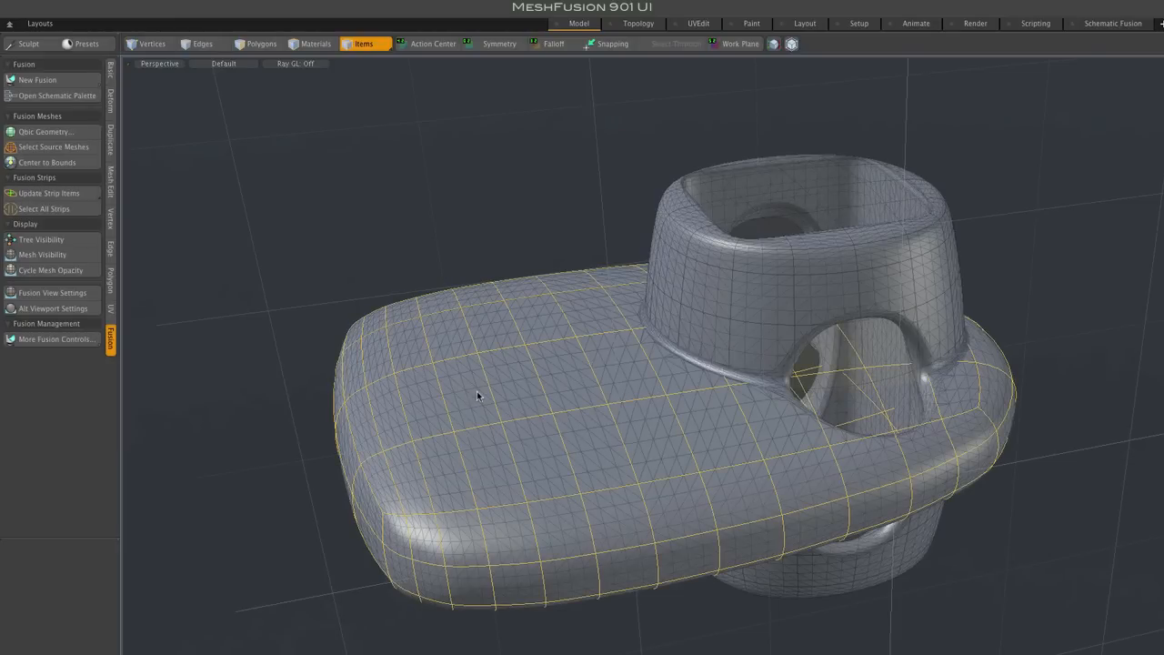
{"action": "left_click", "coordinate": [46, 132]}
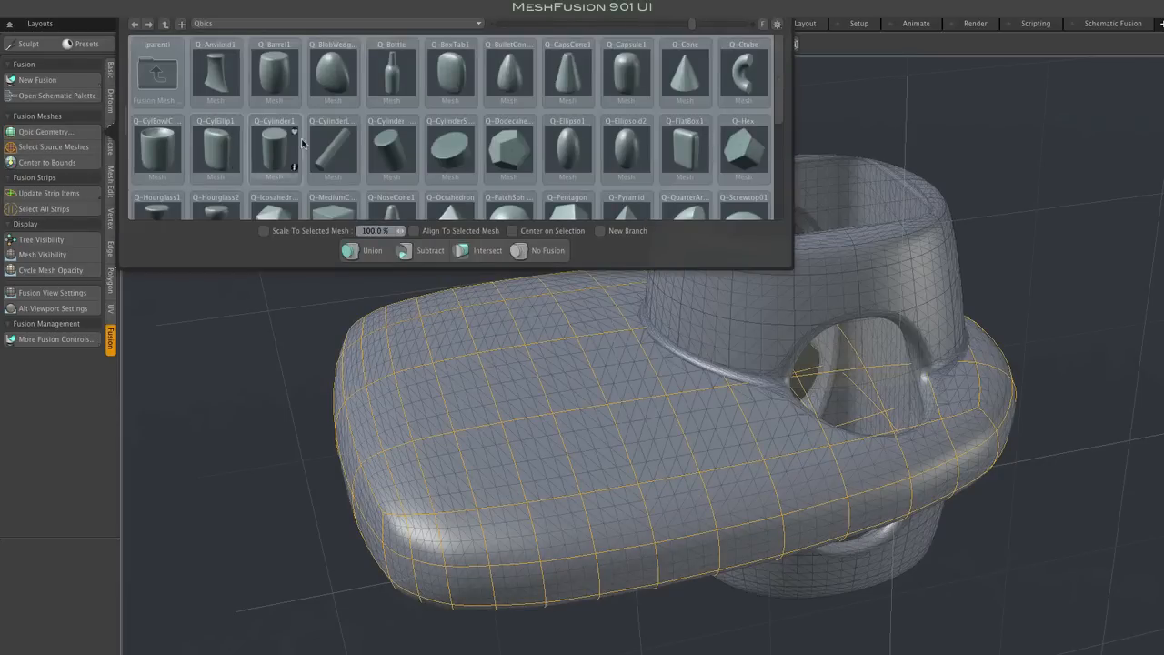
{"action": "left_click", "coordinate": [325, 143]}
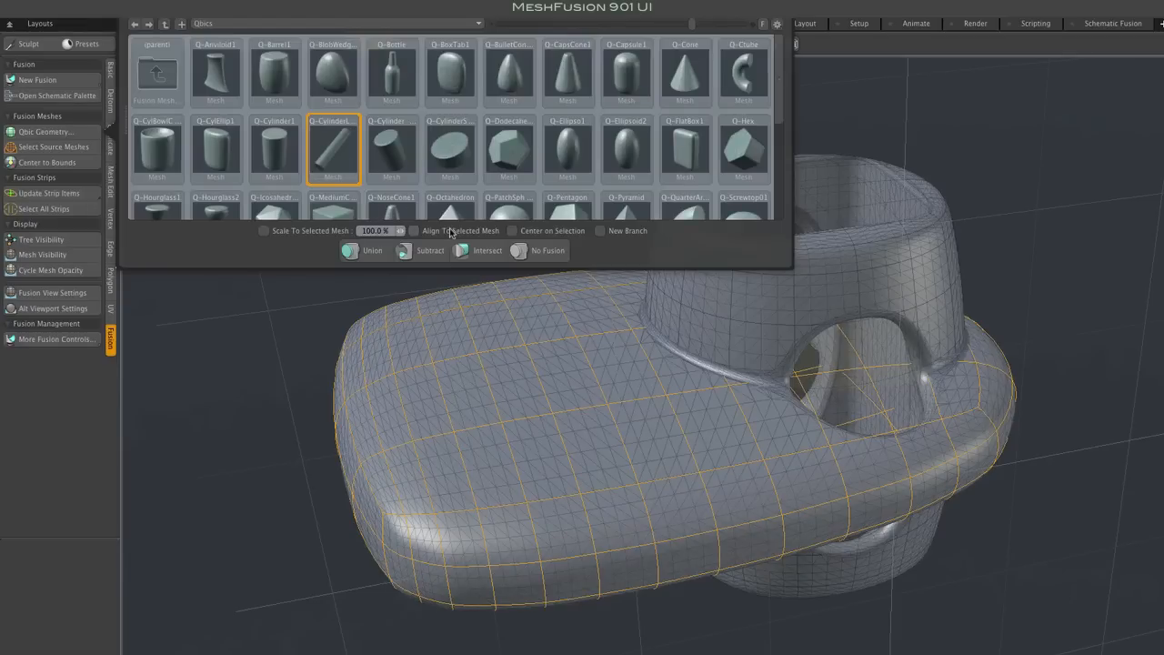
{"action": "left_click", "coordinate": [512, 230]}
{"action": "left_click", "coordinate": [371, 253]}
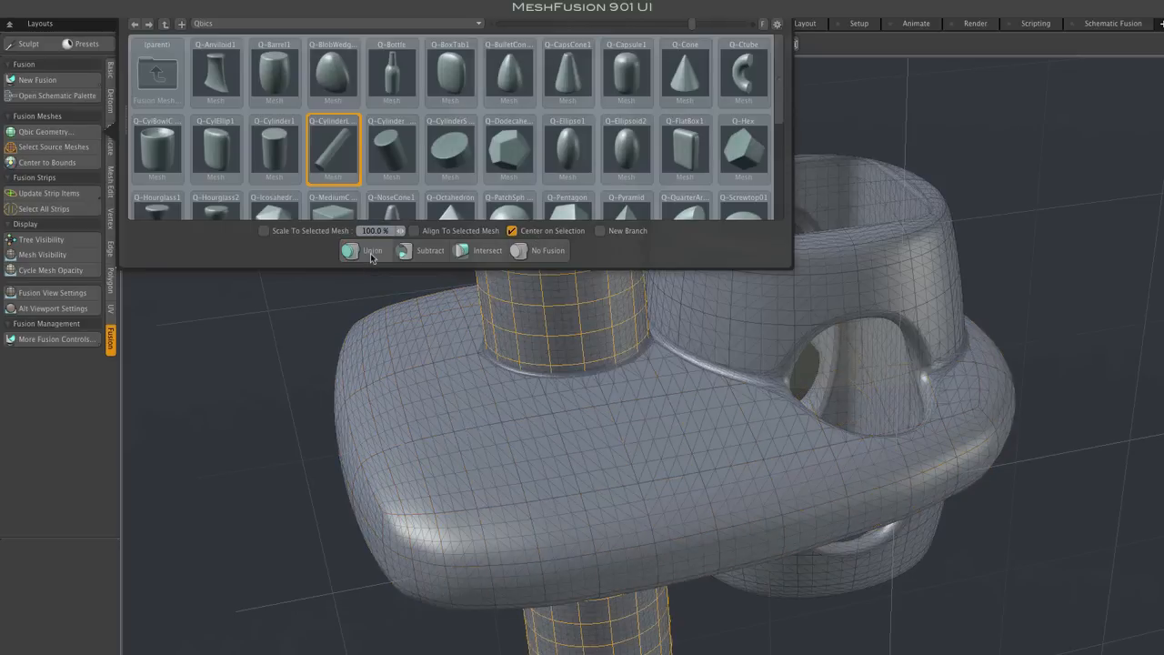
{"action": "left_click", "coordinate": [307, 295]}
{"action": "scroll", "coordinate": [524, 342], "scroll_direction": "down", "scroll_amount": 5}
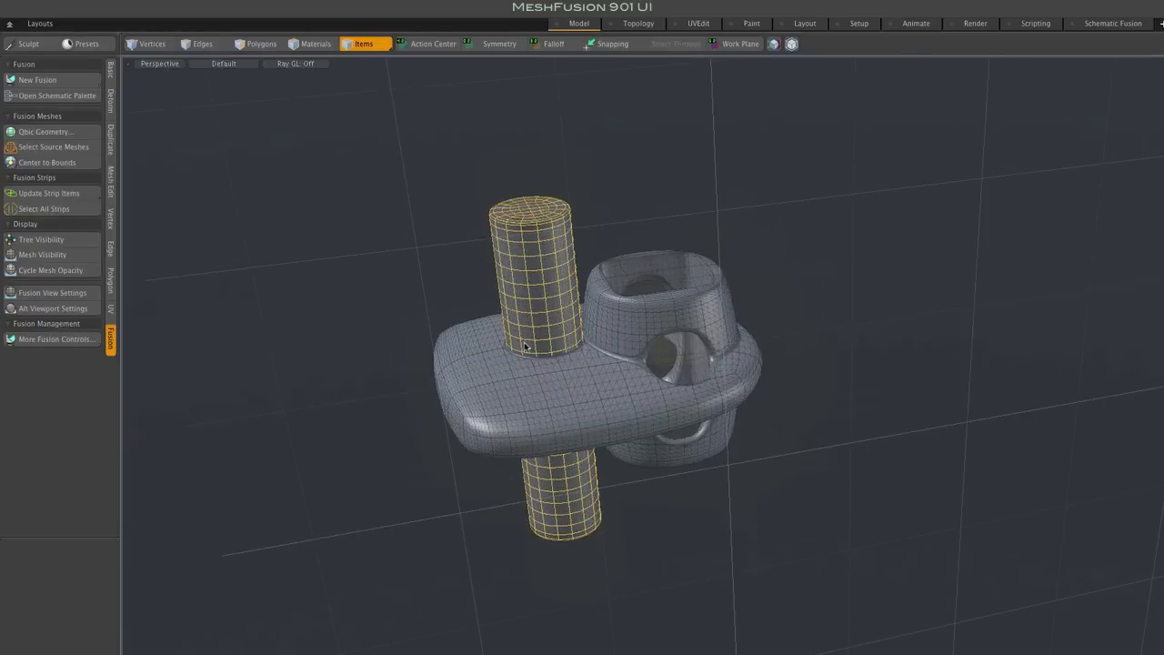
{"action": "scroll", "coordinate": [524, 346], "scroll_direction": "up", "scroll_amount": 3}
{"action": "scroll", "coordinate": [524, 347], "scroll_direction": "up", "scroll_amount": 3}
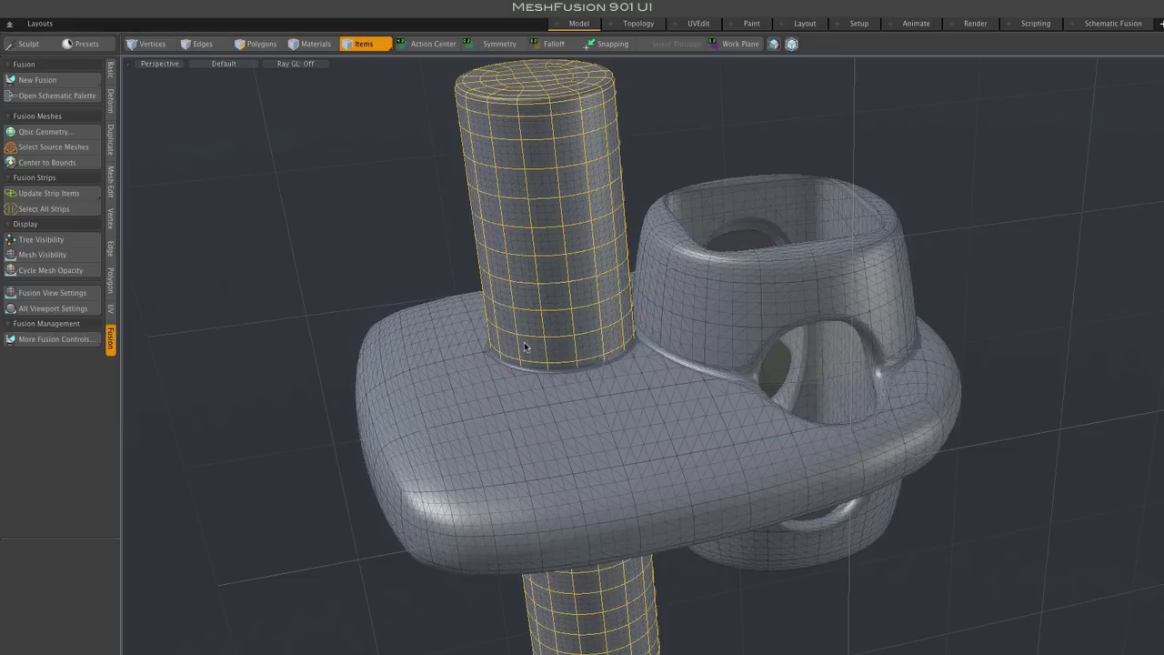
Step: Delete the just-fused cylinder, leaving the plain base block
{"action": "key", "text": "h"}
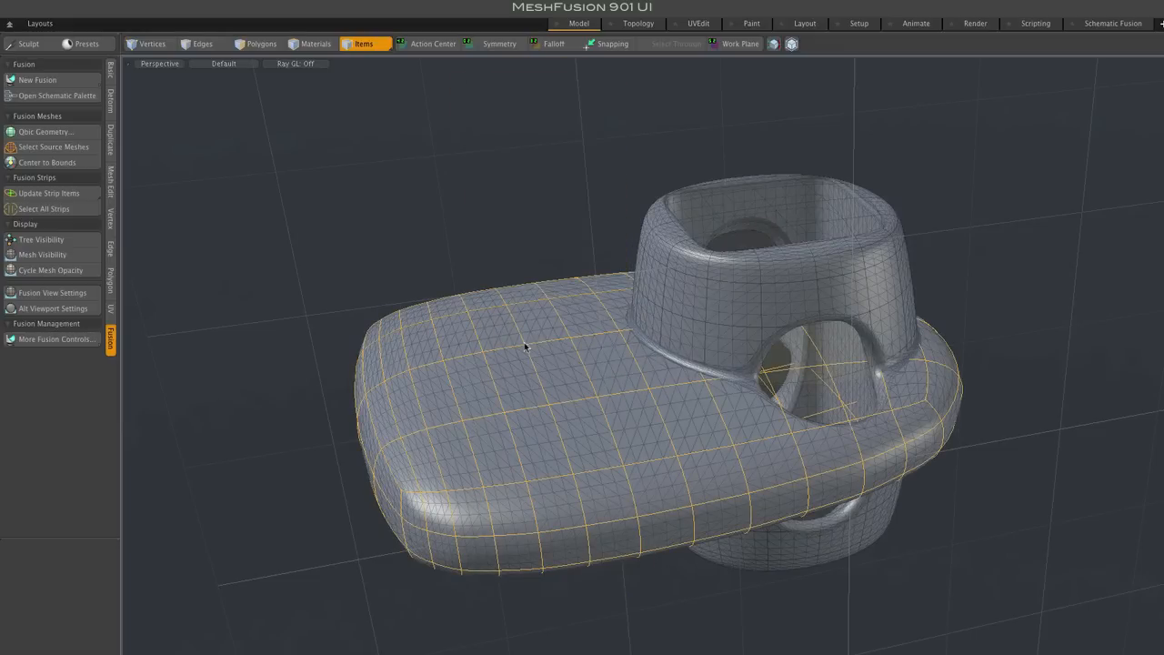
Step: Add the cylinder preset as a Union with Align To Selected Mesh enabled
{"action": "left_click", "coordinate": [51, 132]}
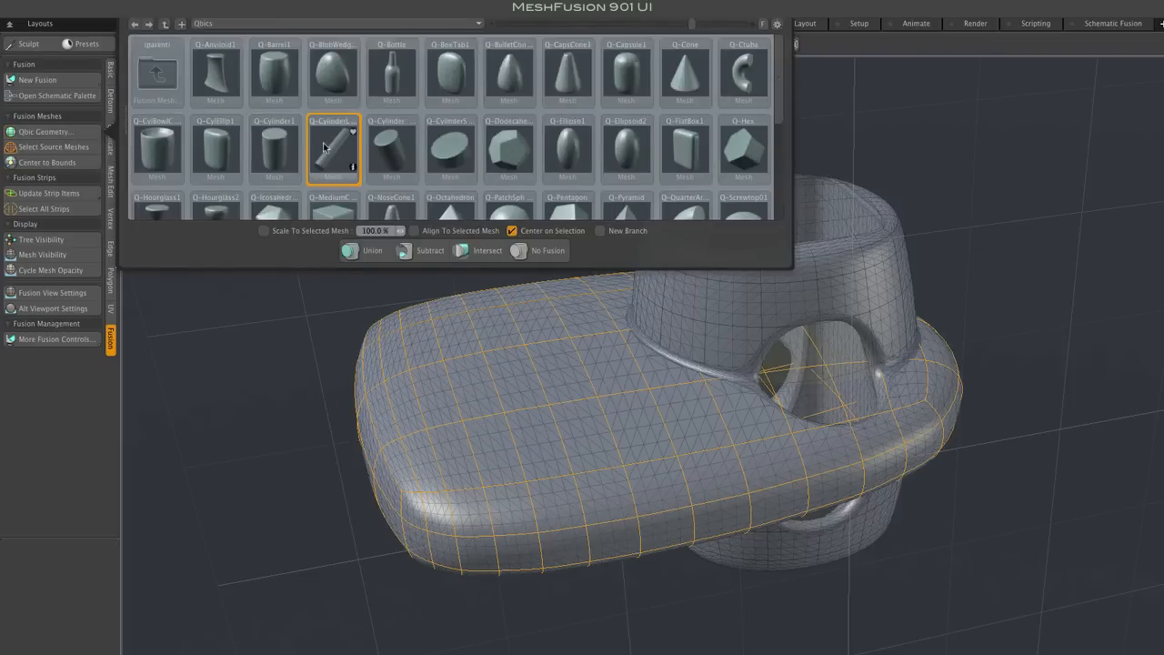
{"action": "left_click", "coordinate": [468, 233]}
{"action": "left_click", "coordinate": [364, 250]}
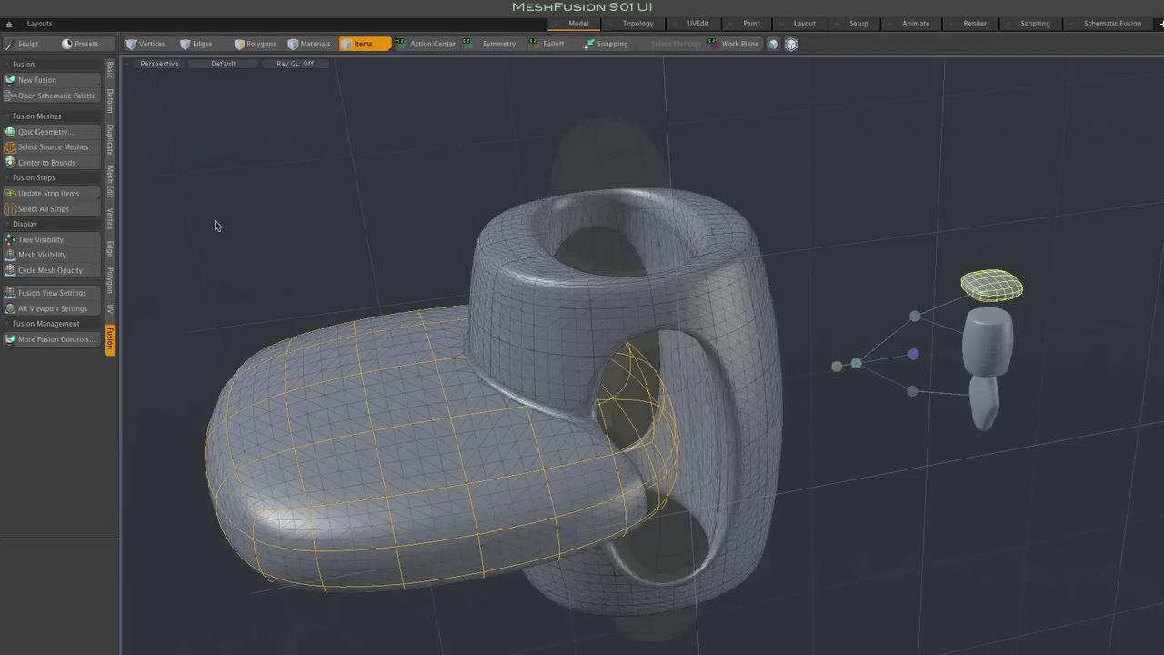
Step: Add the tilted cylinder as a Subtract in a New Branch, centered on selection, then deselect it
{"action": "left_click", "coordinate": [46, 132]}
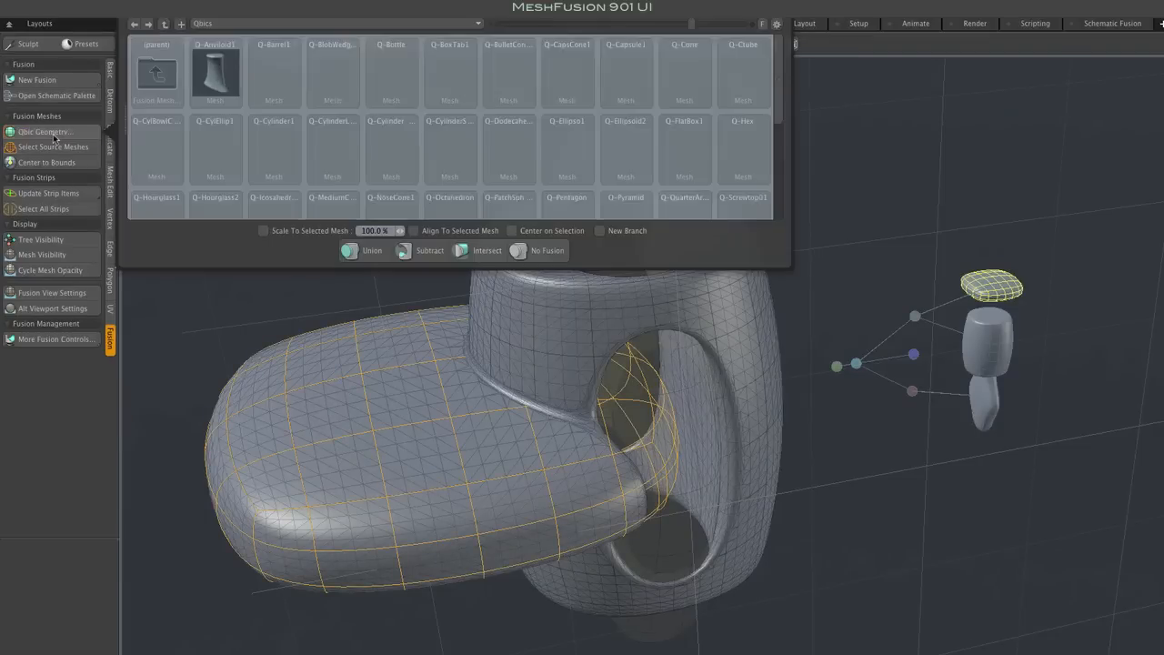
{"action": "mouse_move", "coordinate": [391, 148]}
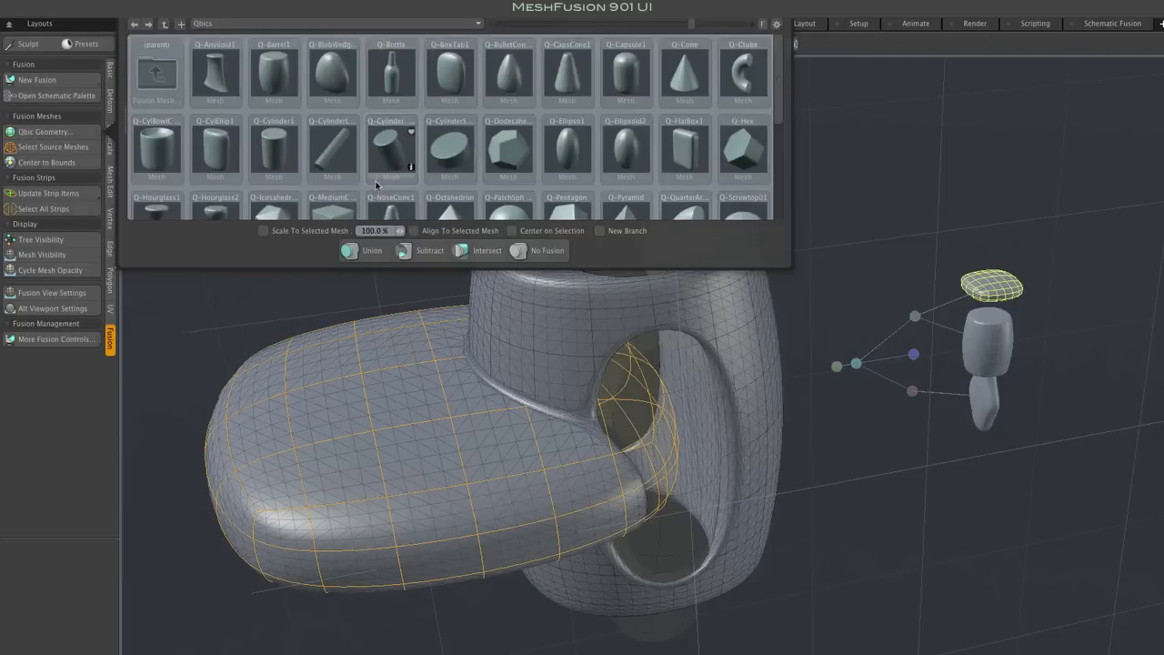
{"action": "left_click", "coordinate": [388, 164]}
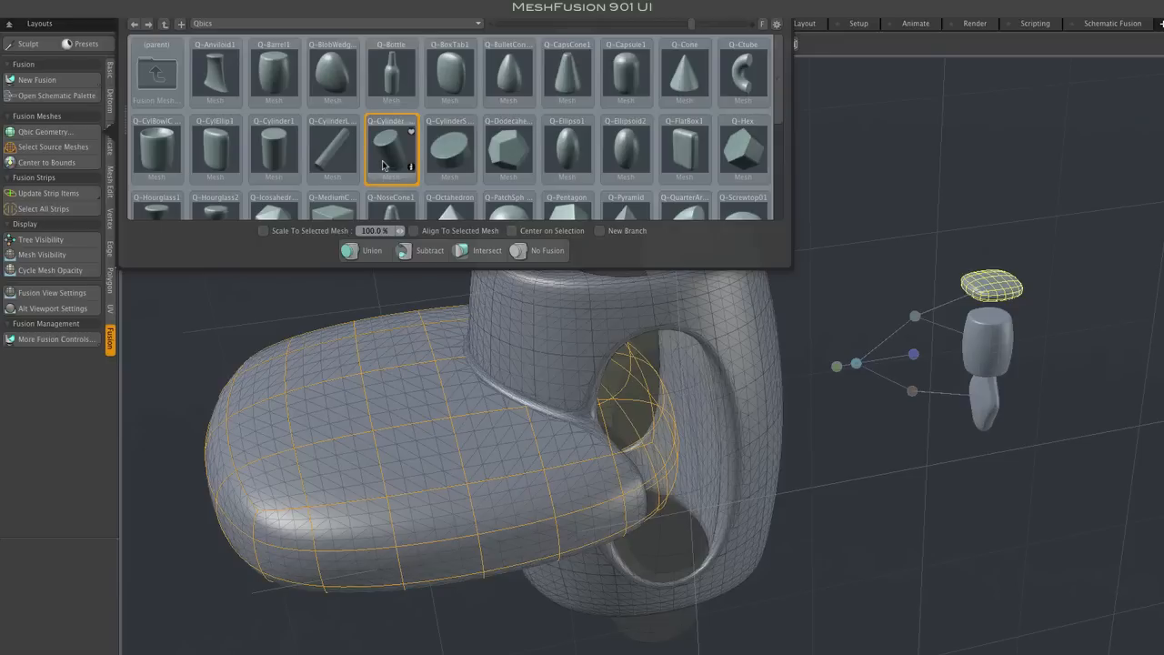
{"action": "left_click", "coordinate": [511, 230]}
{"action": "left_click", "coordinate": [633, 235]}
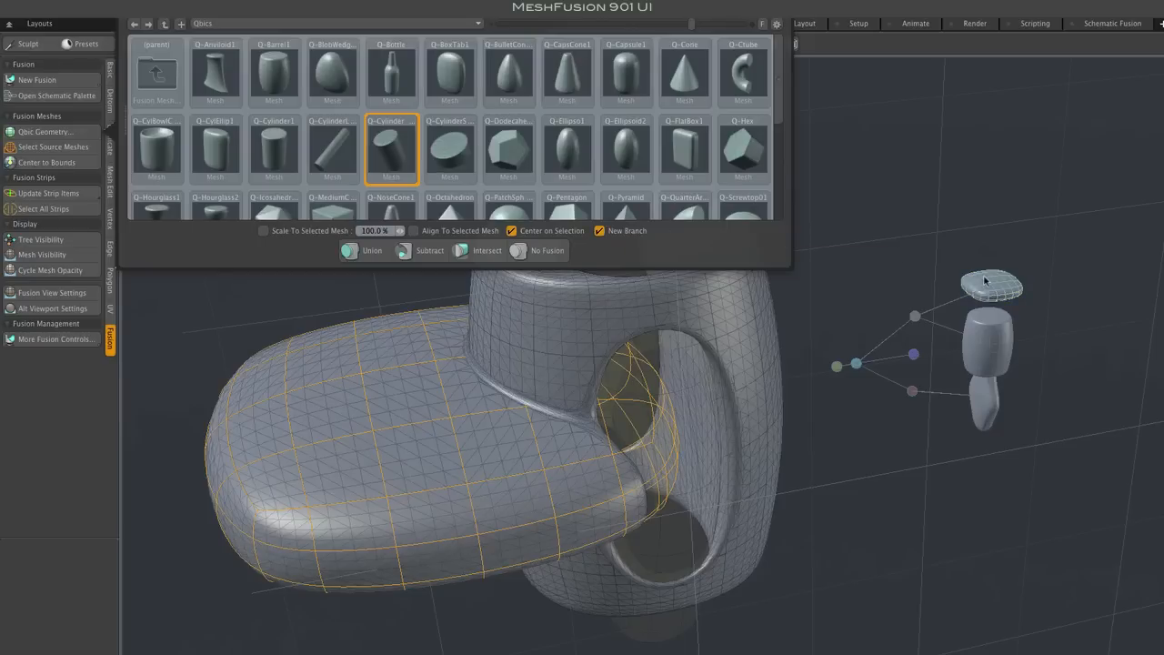
{"action": "left_click", "coordinate": [406, 251]}
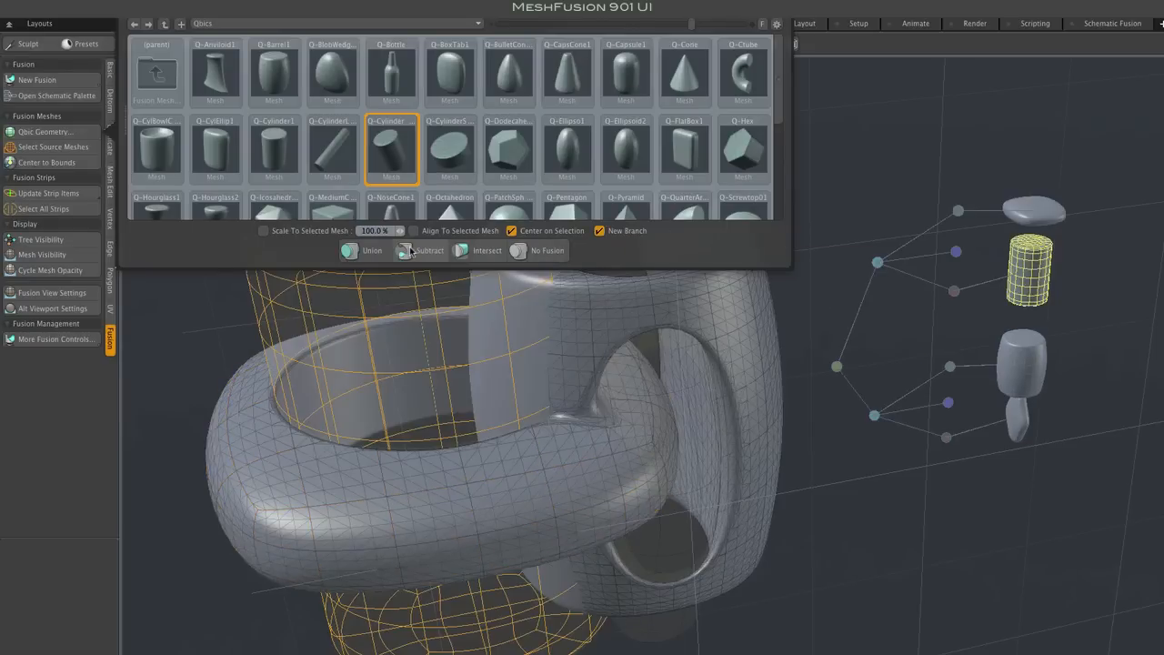
{"action": "key", "text": "Escape"}
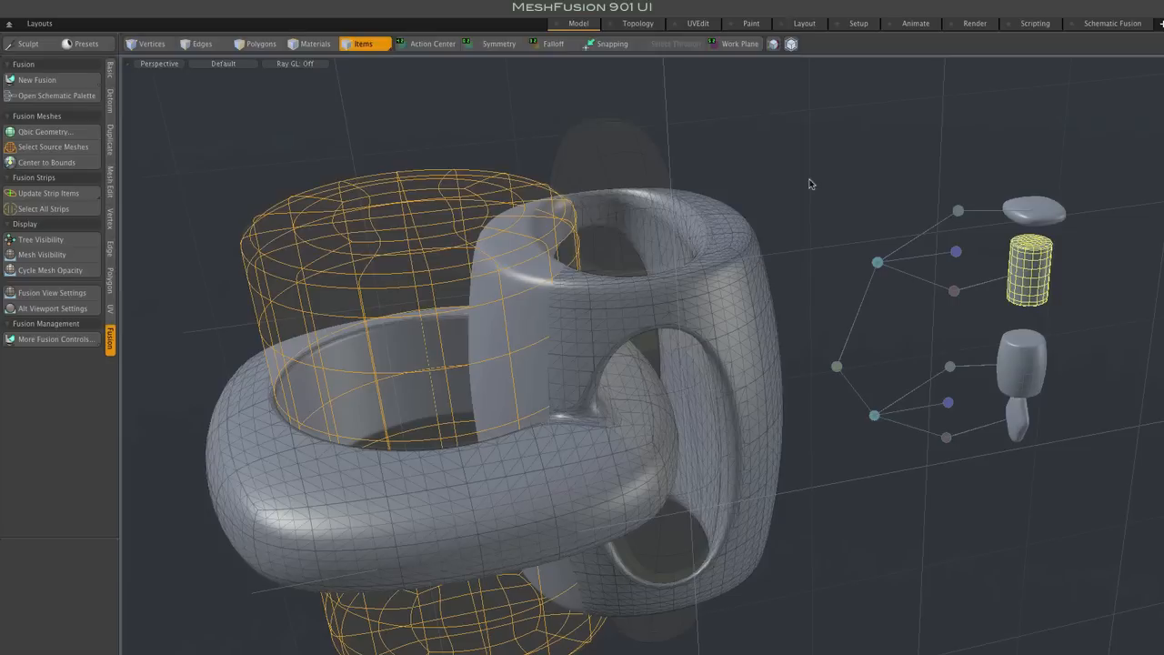
{"action": "left_click", "coordinate": [241, 171]}
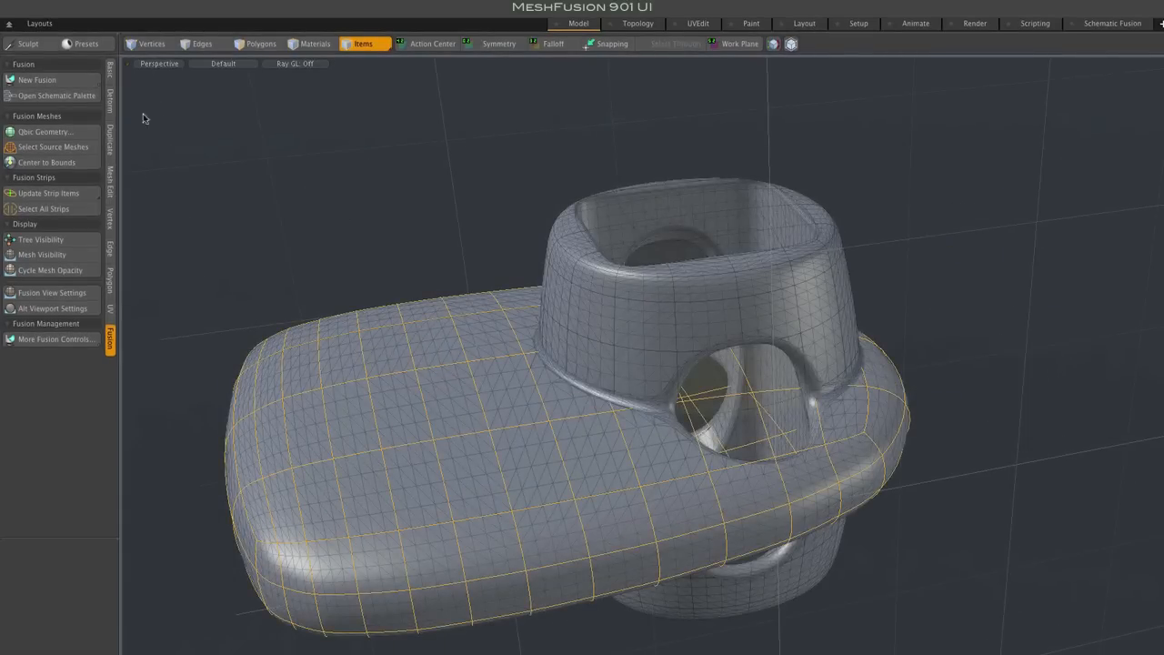
Step: Add a Qbic preset aligned to the selected mesh, outside a new branch, with No Fusion
{"action": "left_click", "coordinate": [60, 134]}
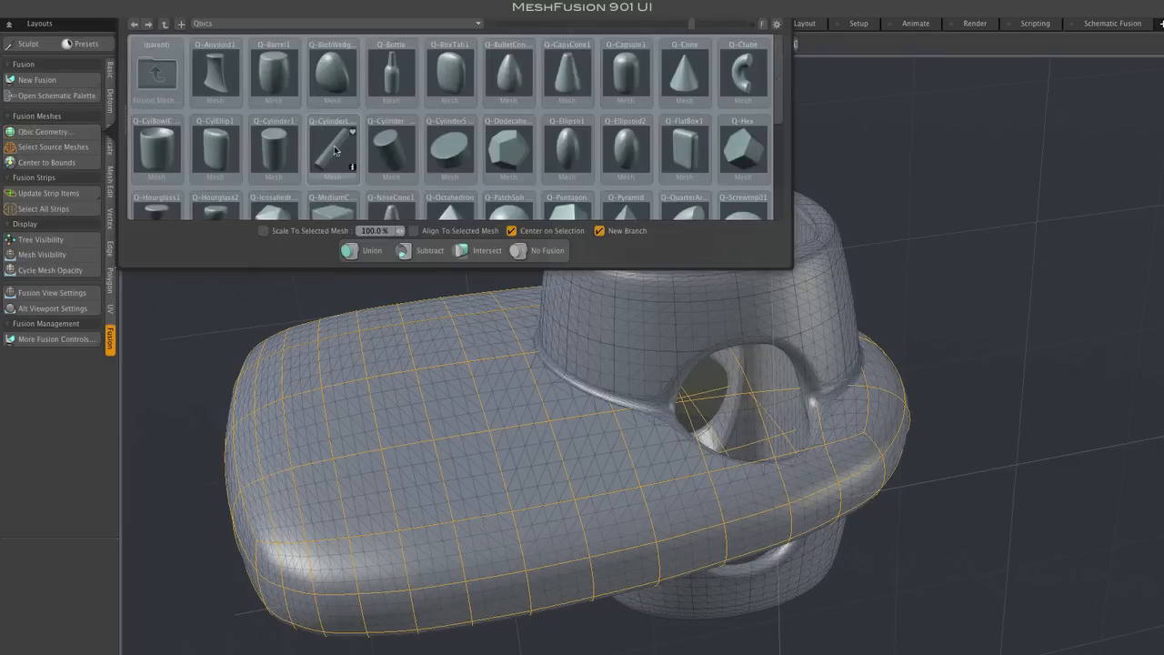
{"action": "mouse_move", "coordinate": [333, 148]}
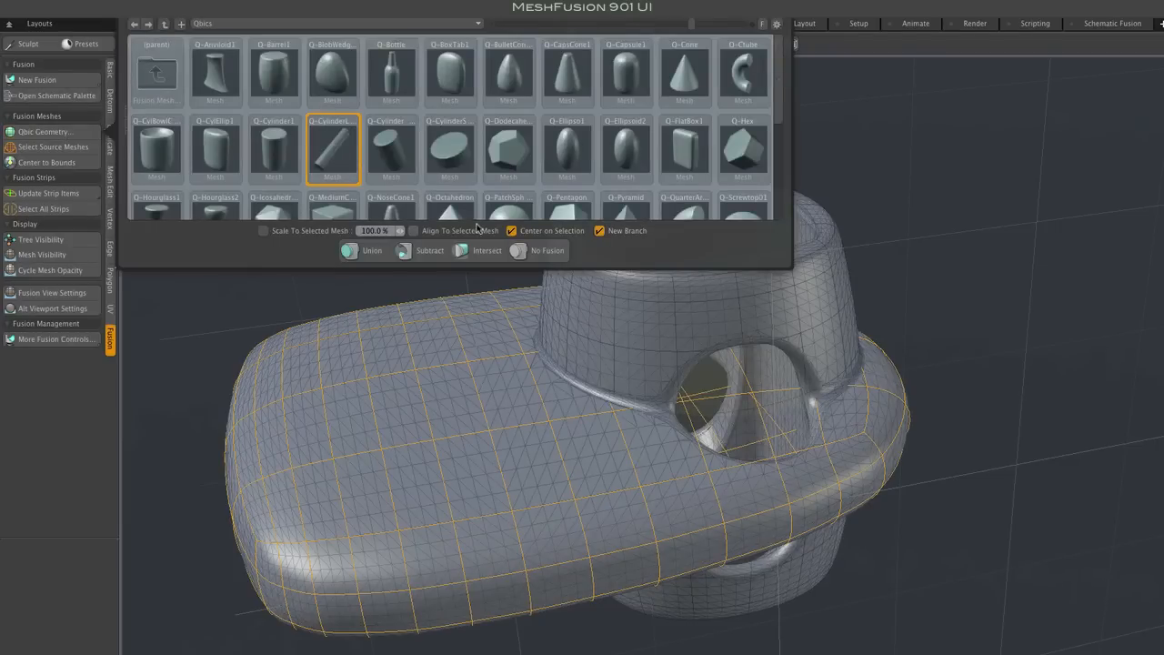
{"action": "left_click", "coordinate": [413, 230]}
{"action": "left_click", "coordinate": [624, 230]}
{"action": "left_click", "coordinate": [545, 251]}
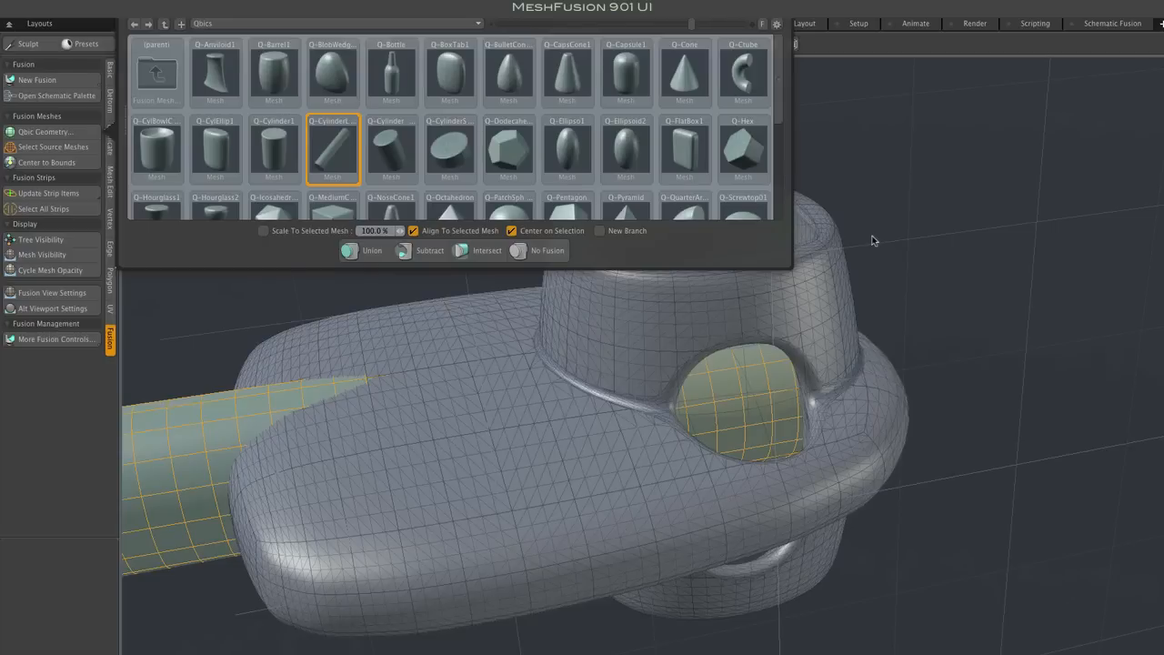
{"action": "mouse_move", "coordinate": [567, 148]}
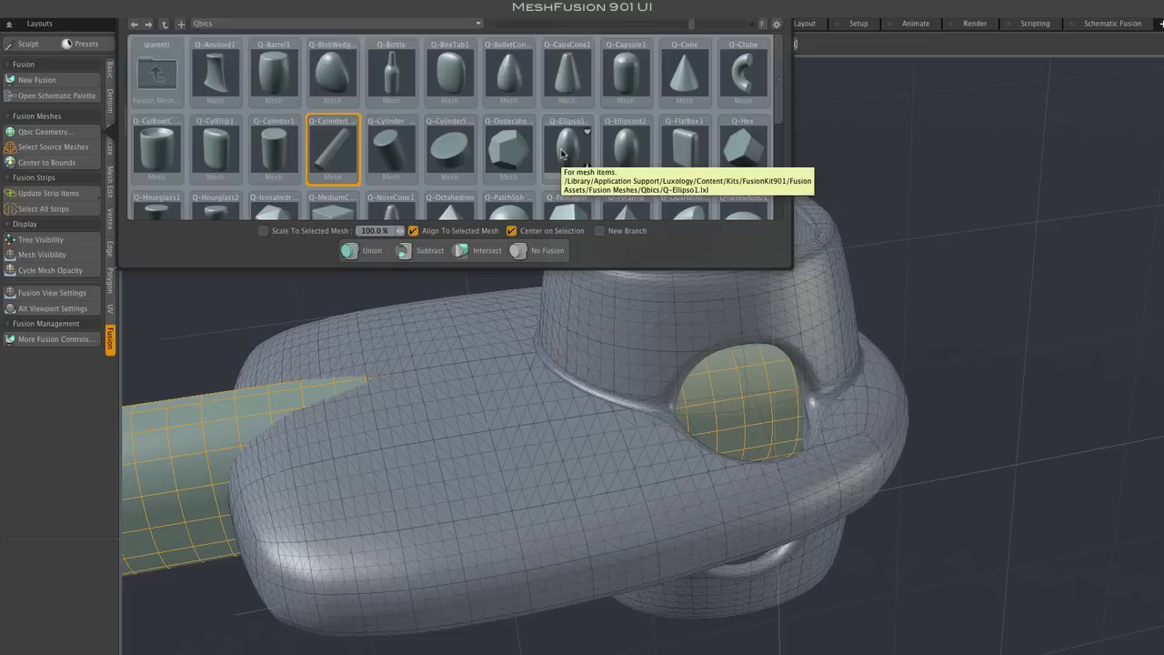
Step: Swap the added part for Q-Ellipso1 and raise it upward along Z off the base block
{"action": "double_click", "coordinate": [564, 153]}
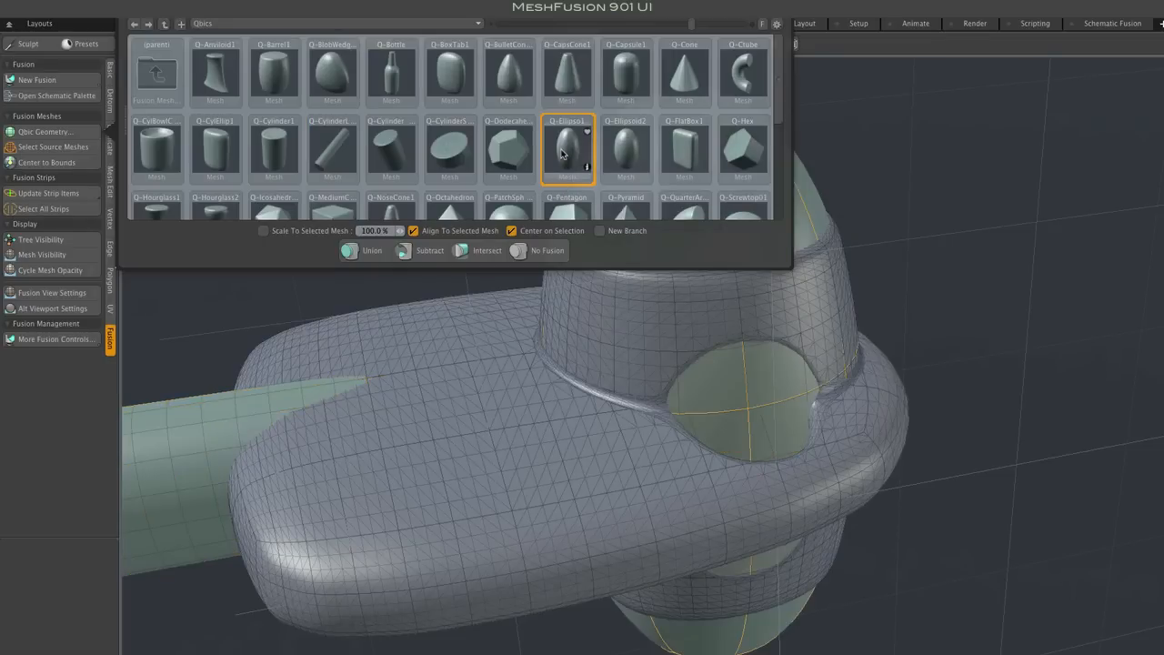
{"action": "left_click", "coordinate": [830, 203]}
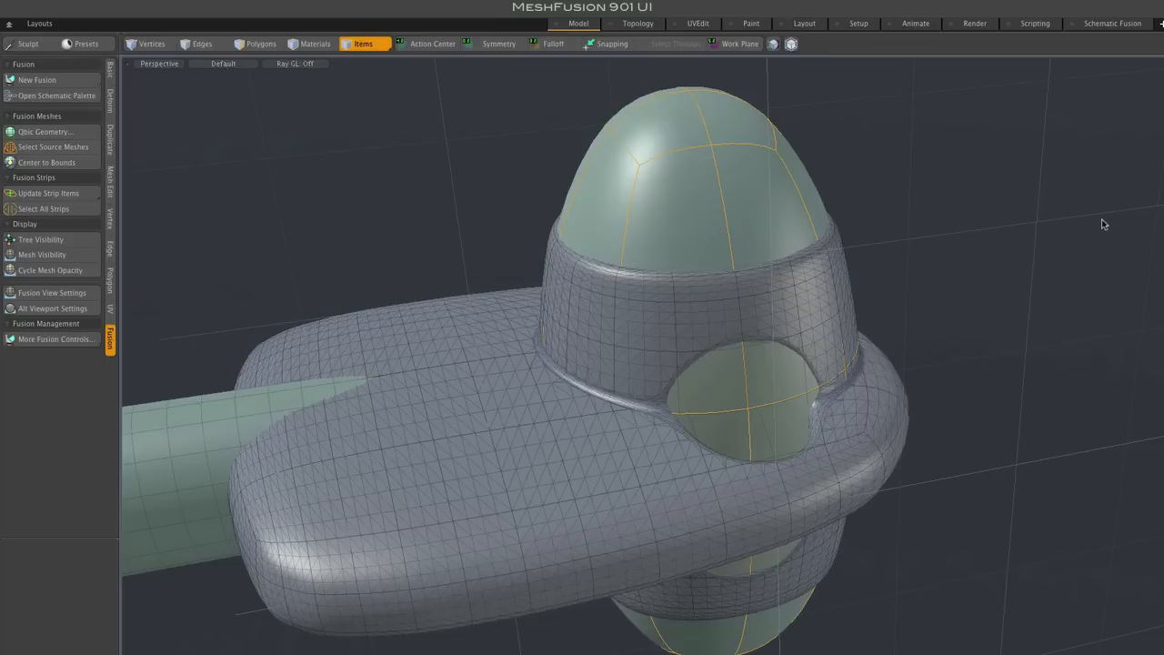
{"action": "key", "text": "w"}
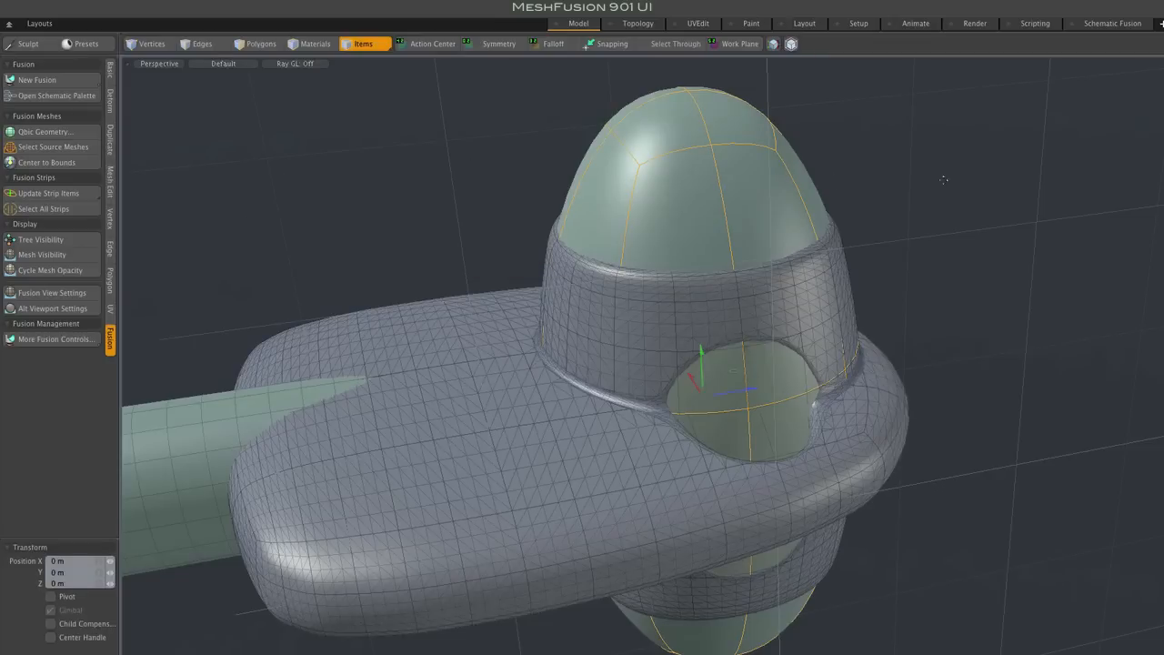
{"action": "left_click_drag", "start_coordinate": [742, 391], "coordinate": [955, 355]}
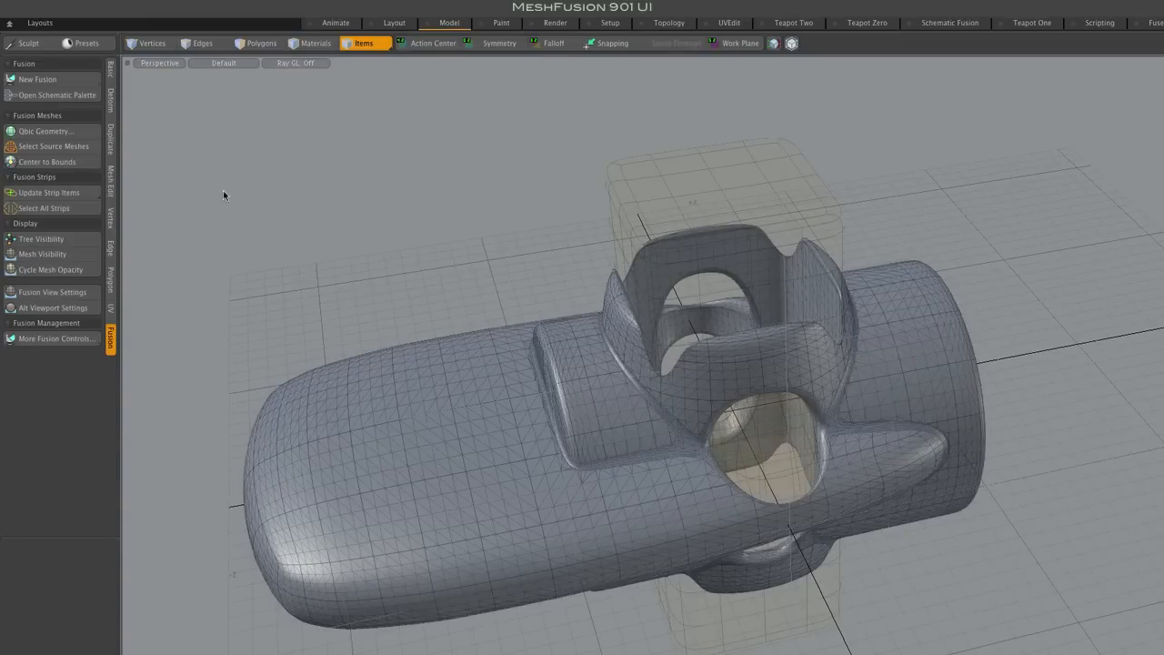
Step: Review the tilted cylinder preset in the Qbic browser, then select the main fusion body
{"action": "left_click", "coordinate": [66, 132]}
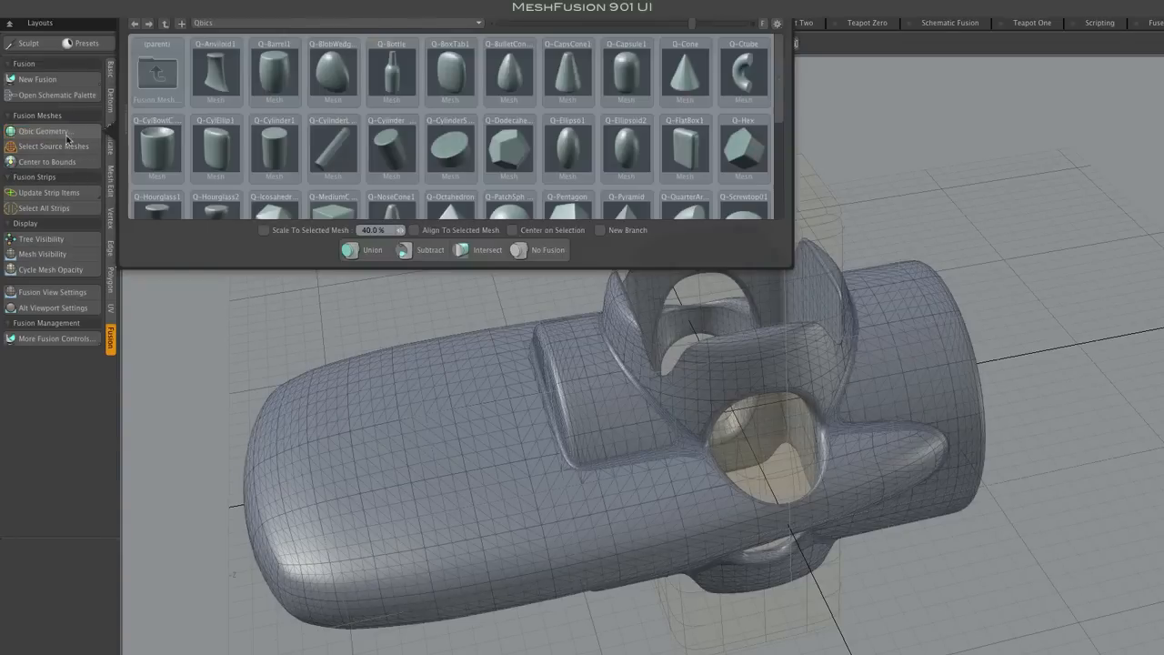
{"action": "left_click", "coordinate": [392, 153]}
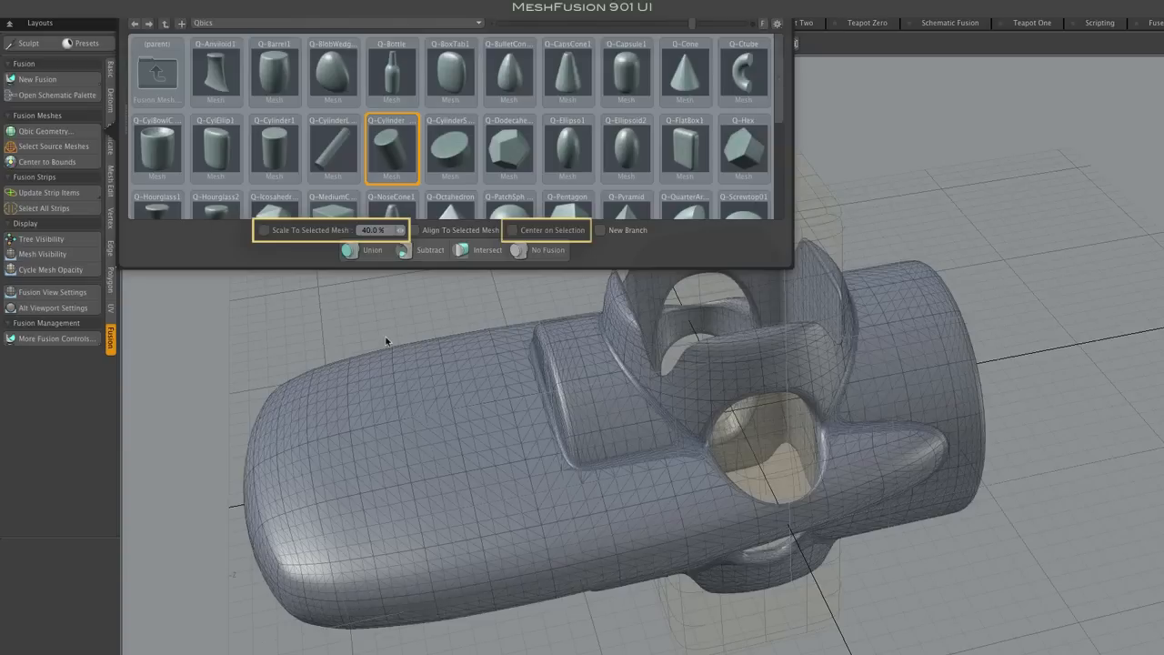
{"action": "left_click", "coordinate": [444, 430]}
{"action": "left_click", "coordinate": [443, 431]}
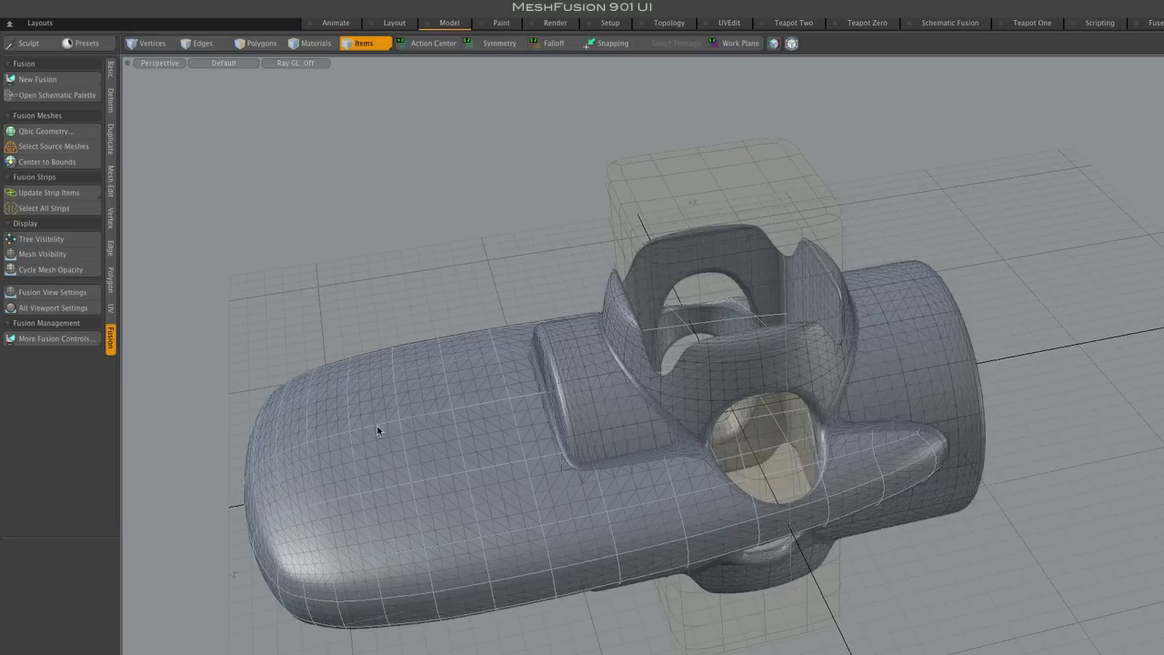
{"action": "left_click", "coordinate": [365, 492]}
Step: Select a front body edge and choose the Q-Cylinder preset in the Qbic browser
{"action": "left_click", "coordinate": [203, 42]}
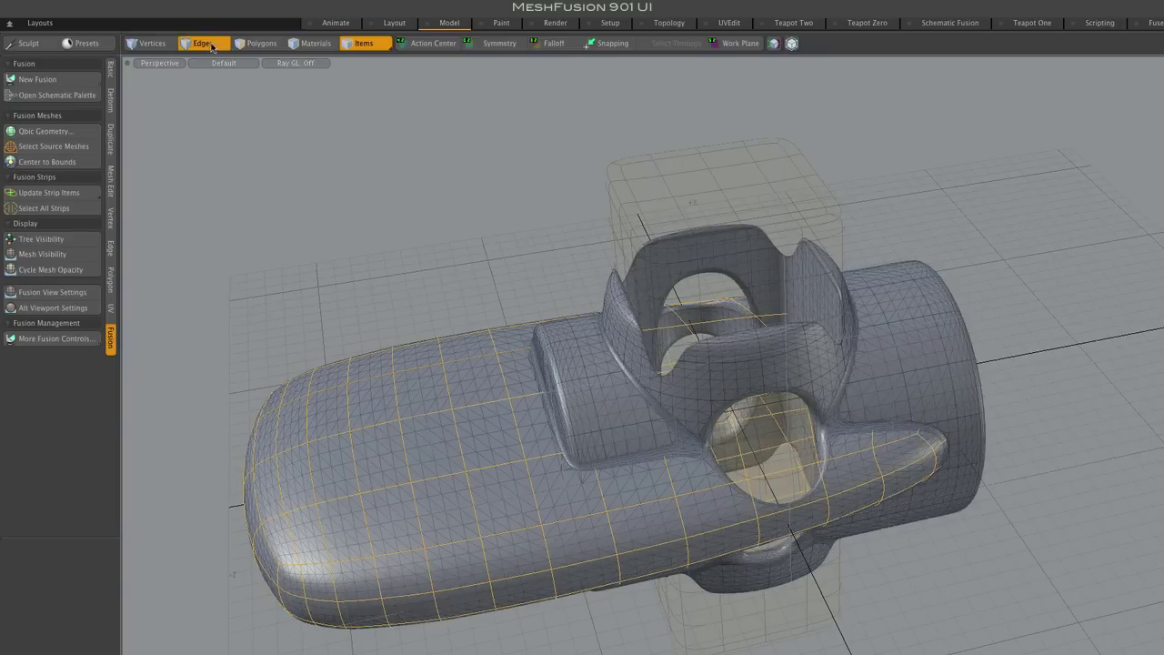
{"action": "left_click", "coordinate": [368, 427]}
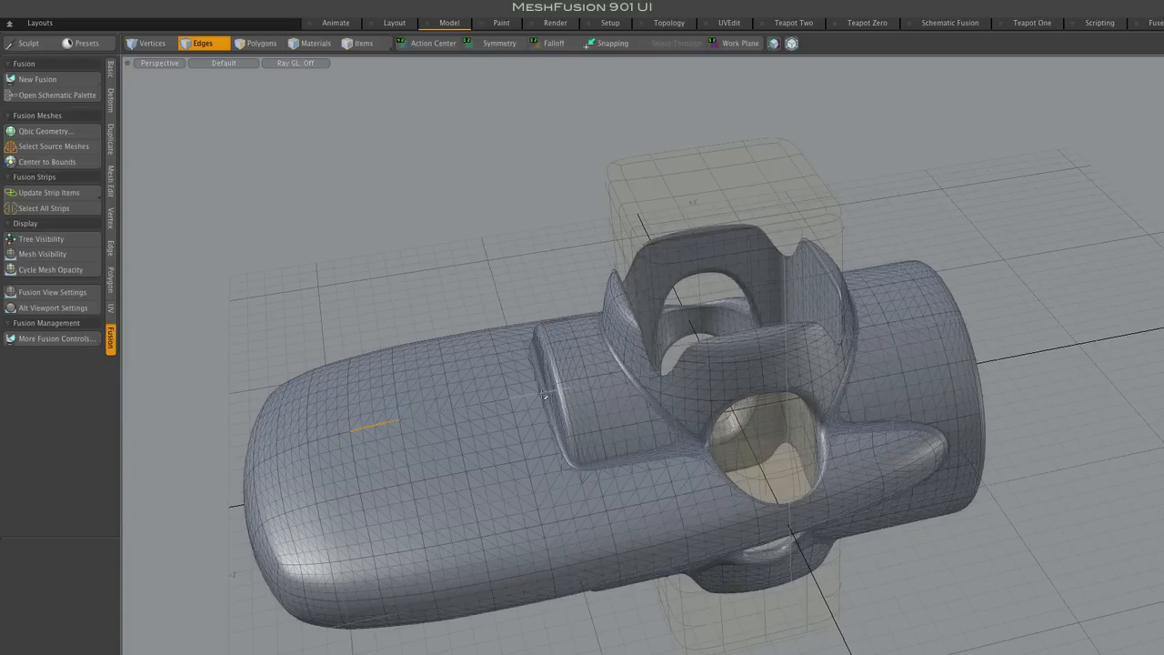
{"action": "left_click", "coordinate": [43, 131]}
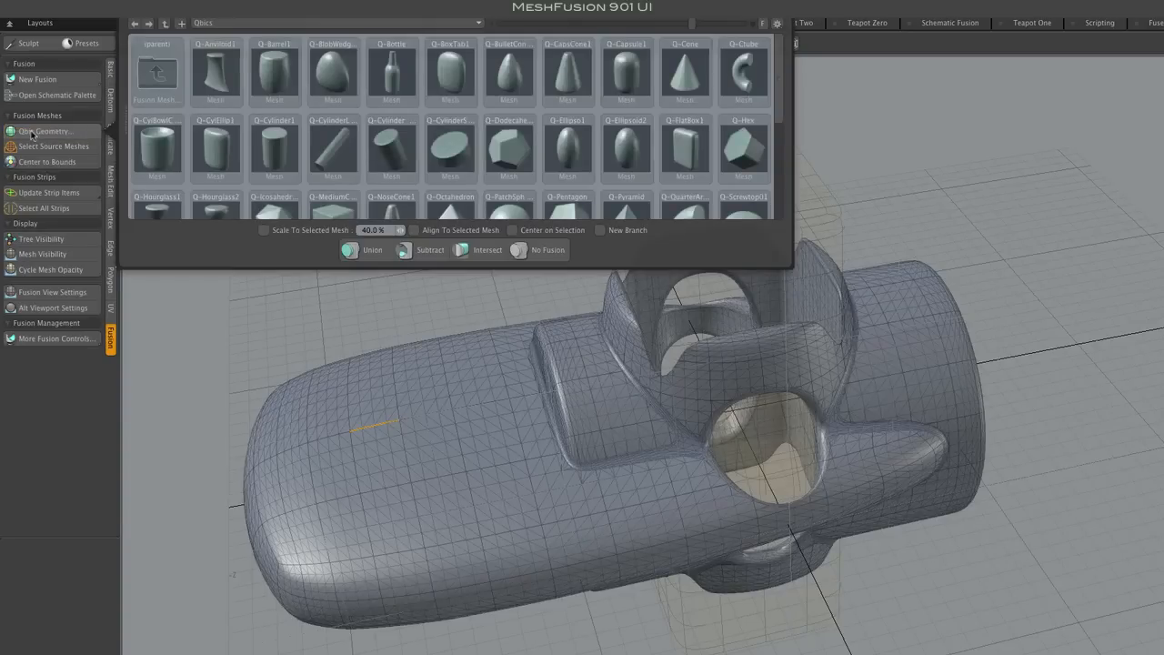
{"action": "left_click", "coordinate": [392, 158]}
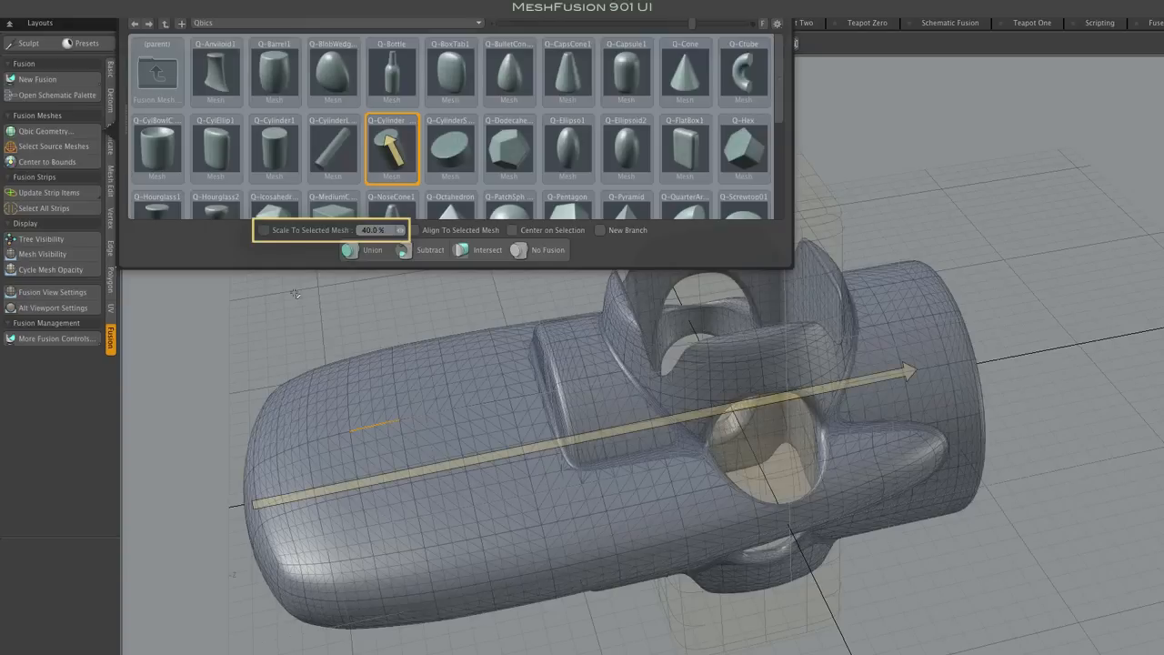
Step: Fuse the cylinder as a Union, scaled to 20% of the mesh and centred on the edge
{"action": "left_click", "coordinate": [263, 230]}
{"action": "type", "text": "13.5"}
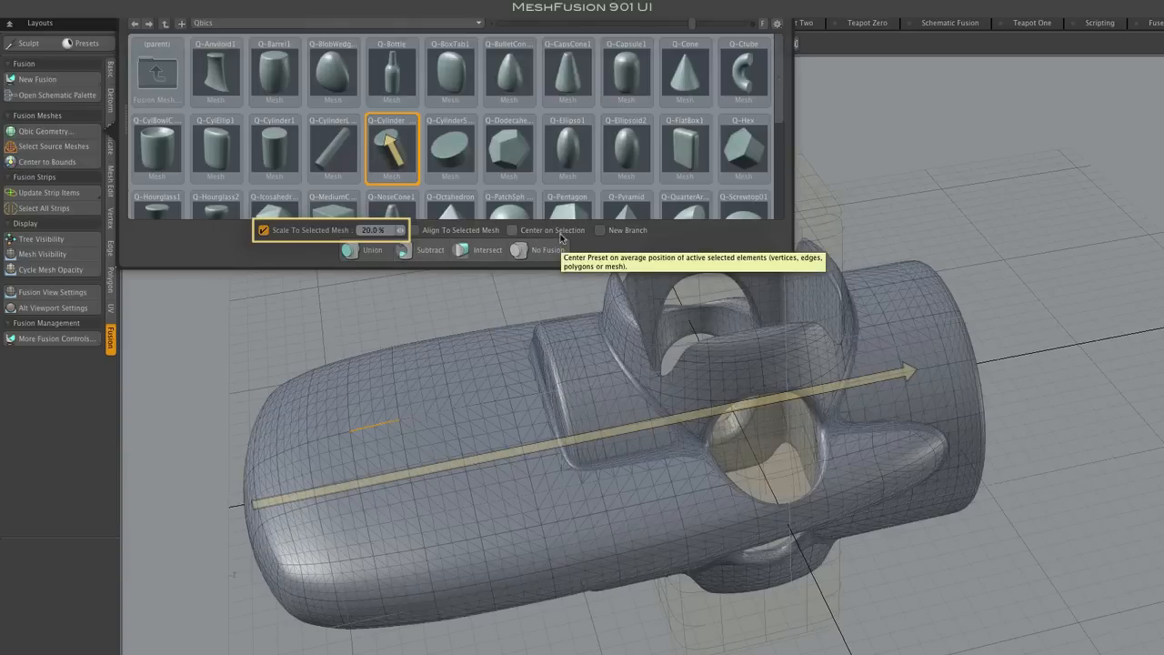
{"action": "left_click", "coordinate": [512, 230]}
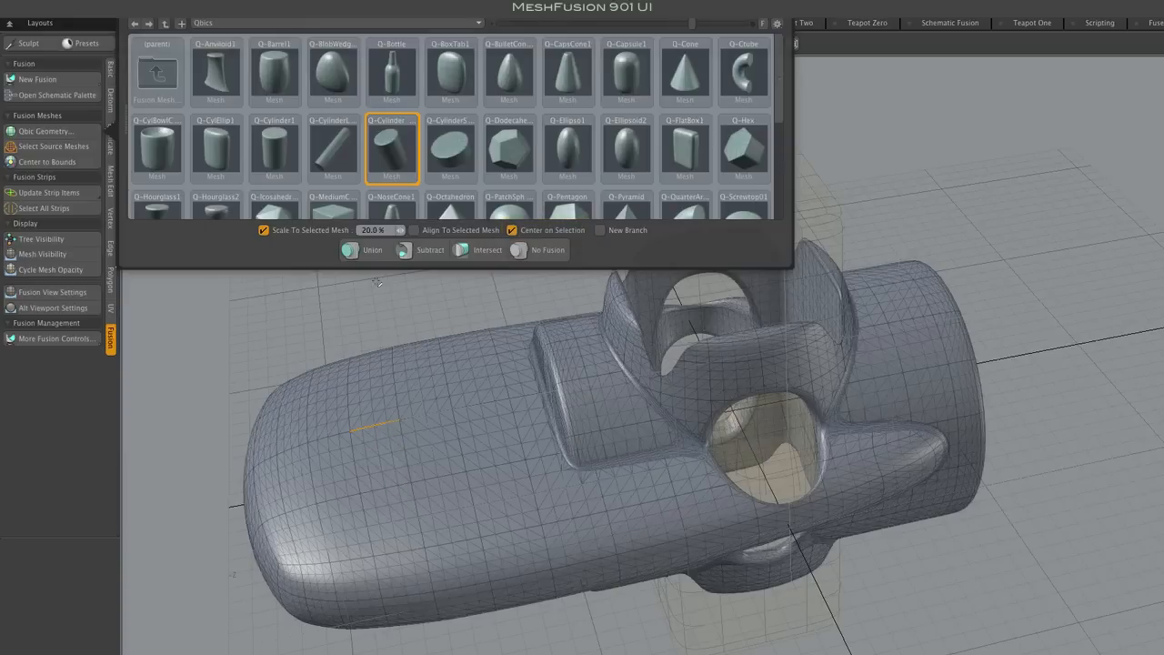
{"action": "left_click", "coordinate": [355, 251]}
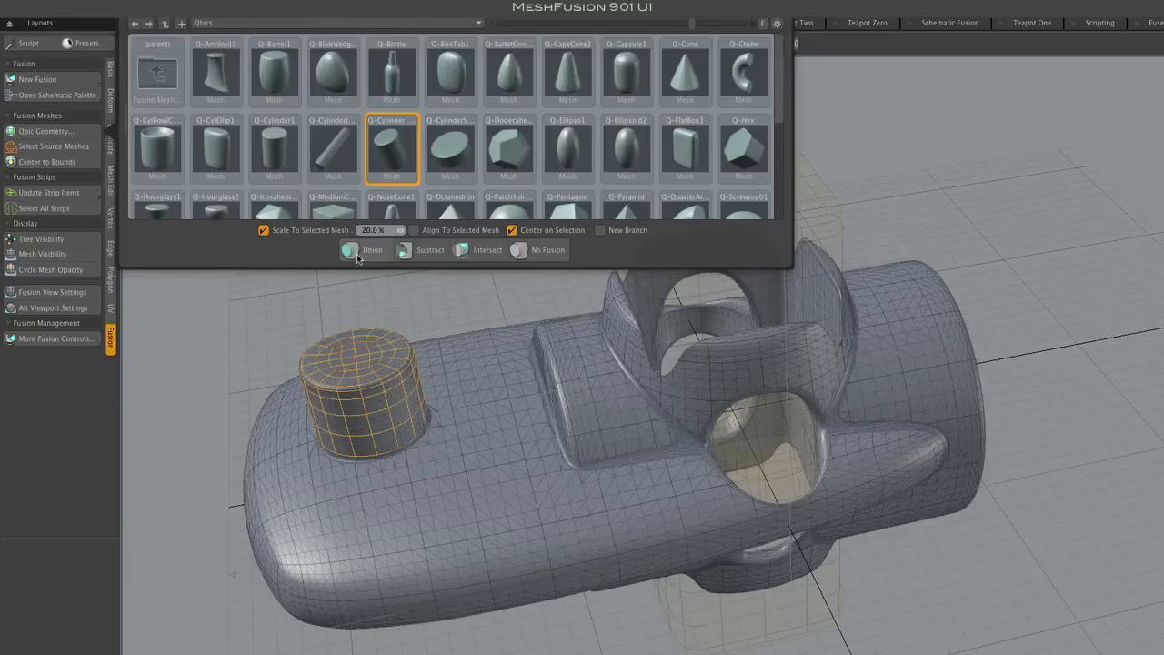
{"action": "left_click", "coordinate": [433, 299]}
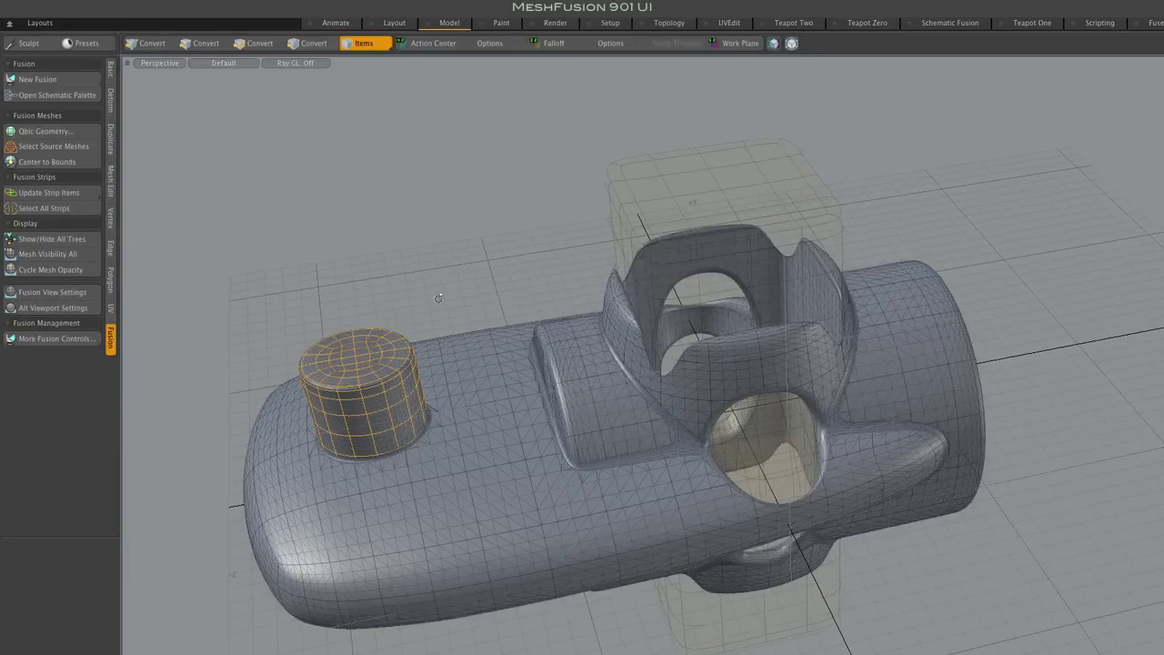
{"action": "left_click_drag", "start_coordinate": [437, 299], "coordinate": [432, 222], "text": "alt"}
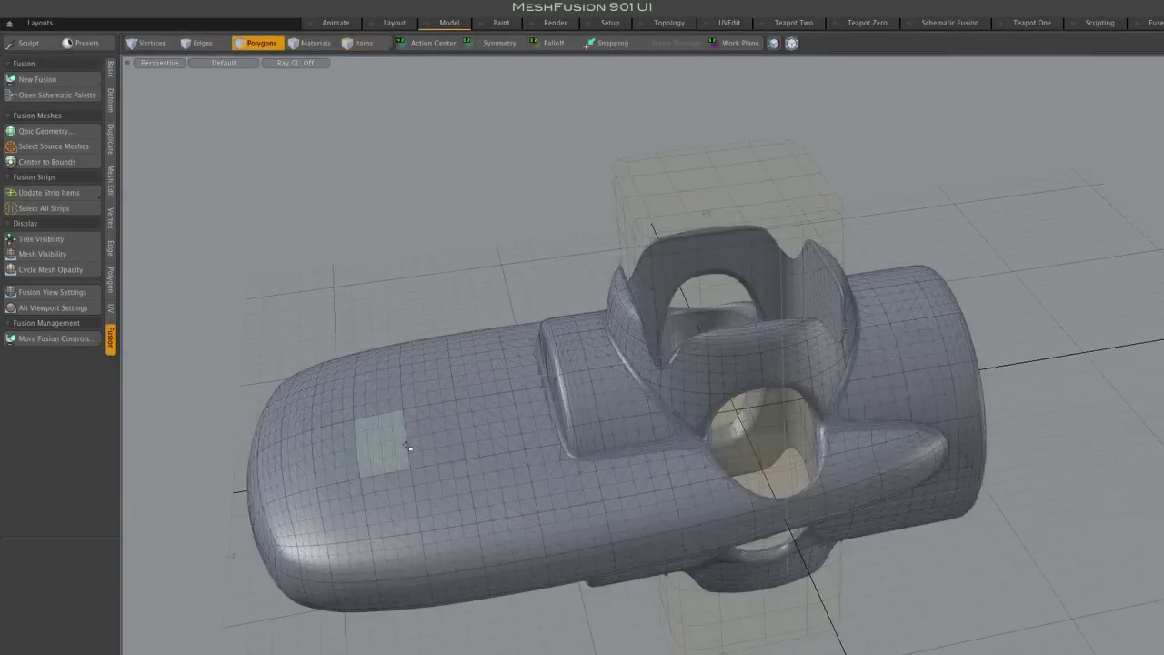
Step: Select a full polygon loop band around the front of the body
{"action": "left_click_drag", "start_coordinate": [382, 381], "coordinate": [380, 447]}
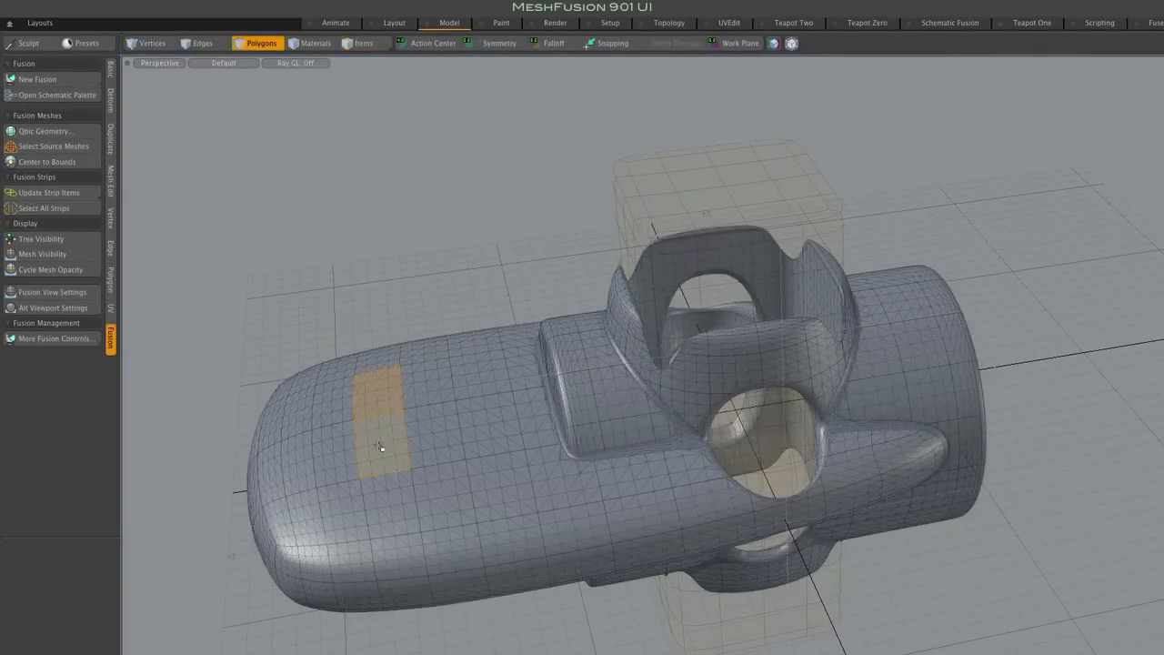
{"action": "key", "text": "l"}
{"action": "key", "text": "space"}
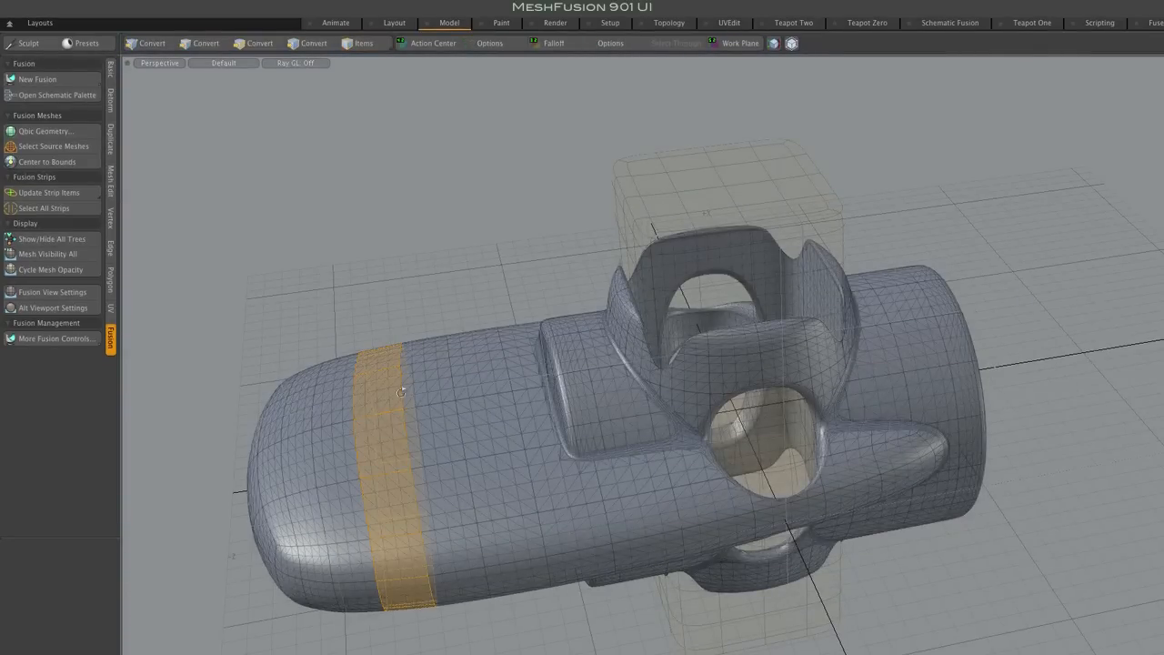
{"action": "left_click_drag", "start_coordinate": [423, 287], "coordinate": [427, 239], "text": "alt"}
{"action": "key", "text": "space"}
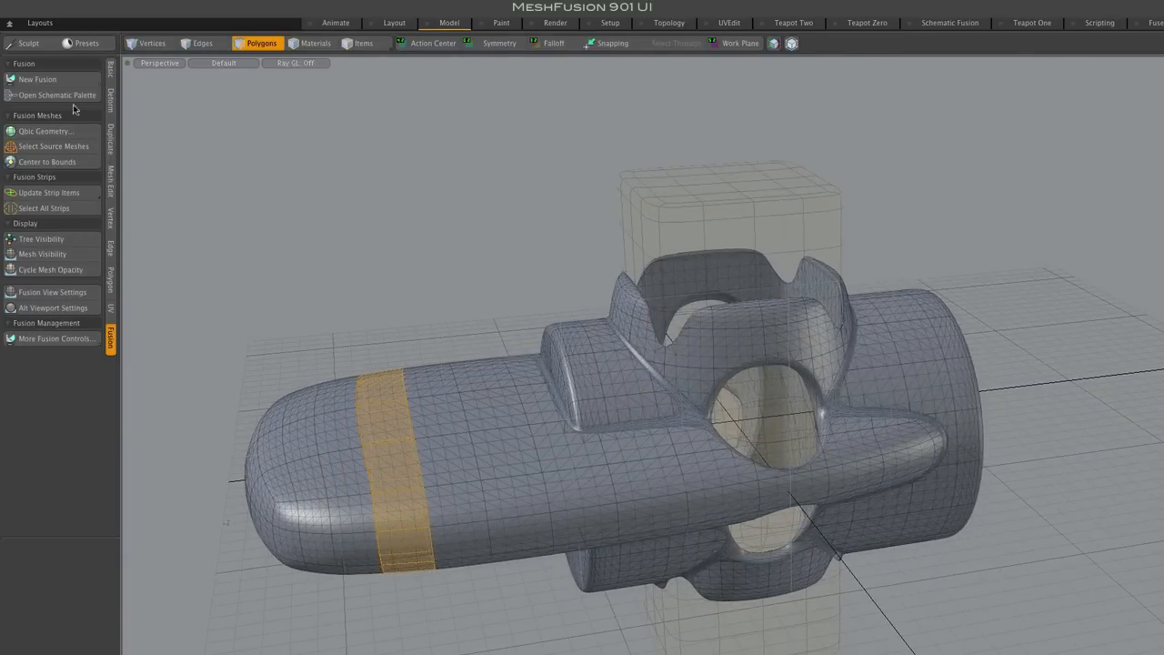
Step: Fuse a Q-Cylinder as a Union through the band, scaled to 40% of the mesh
{"action": "left_click", "coordinate": [43, 131]}
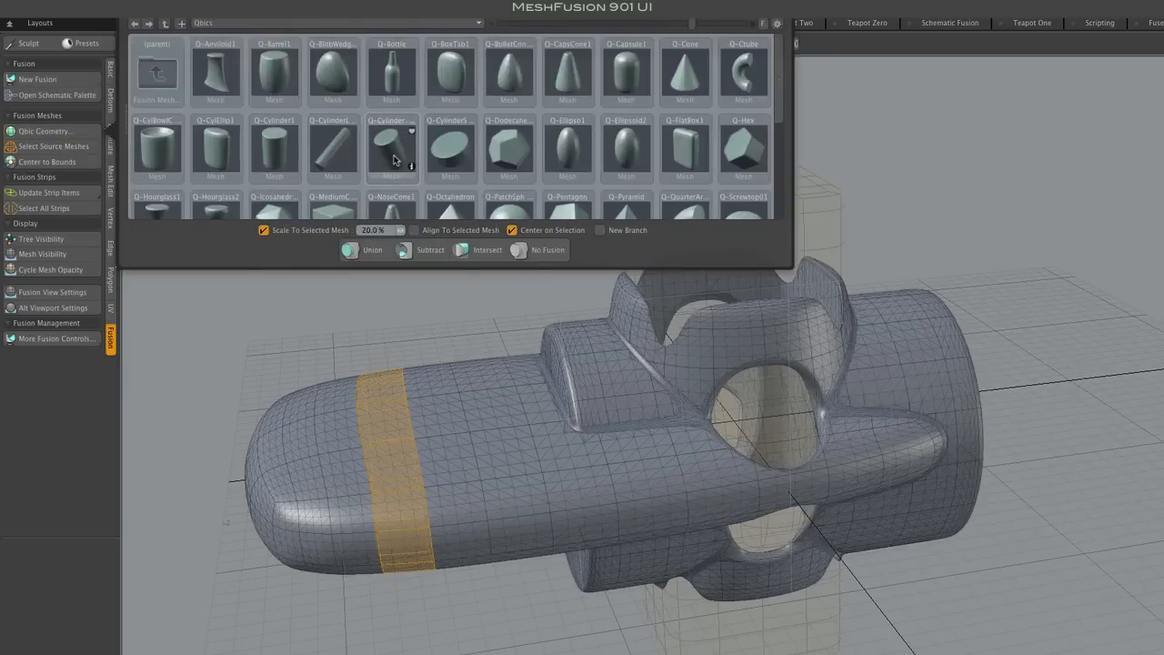
{"action": "left_click", "coordinate": [394, 159]}
{"action": "left_click_drag", "start_coordinate": [400, 230], "coordinate": [407, 230]}
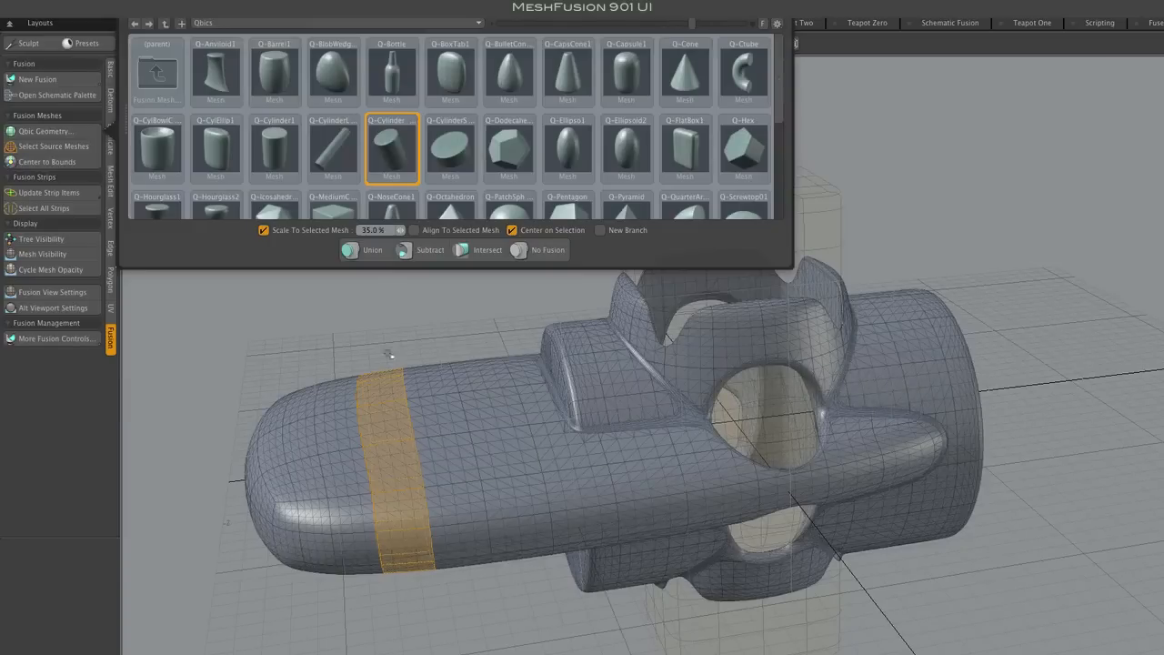
{"action": "left_click", "coordinate": [401, 230]}
{"action": "left_click", "coordinate": [373, 250]}
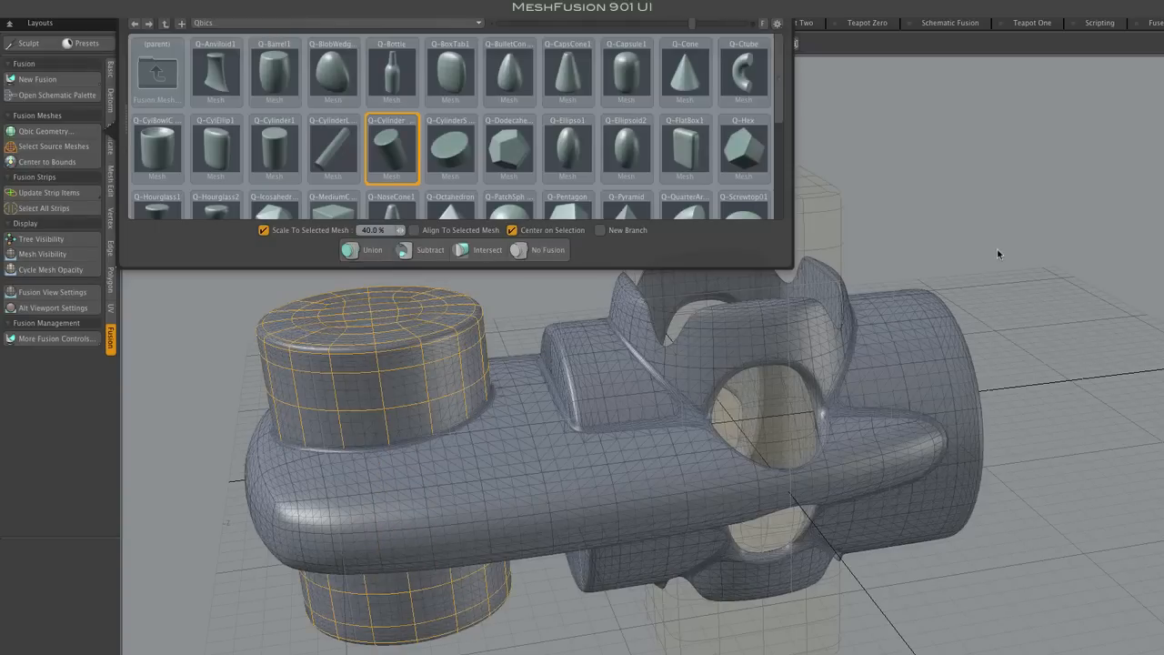
{"action": "left_click", "coordinate": [1021, 226]}
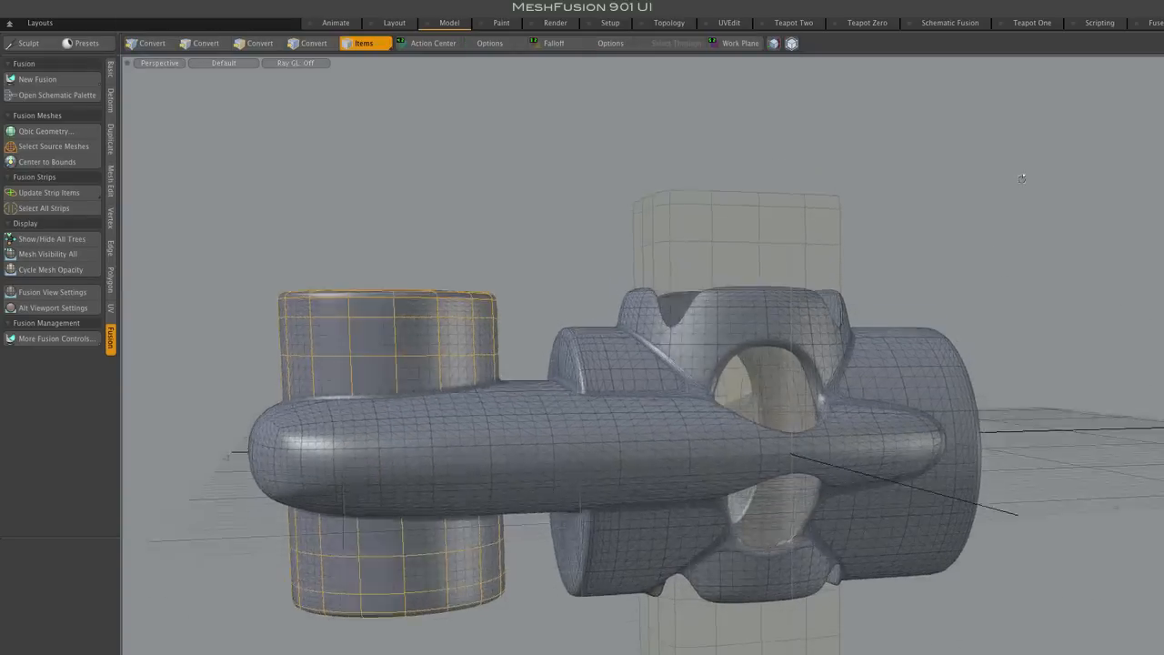
{"action": "key", "text": "ctrl+f"}
{"action": "left_click_drag", "start_coordinate": [582, 409], "coordinate": [637, 382], "text": "alt"}
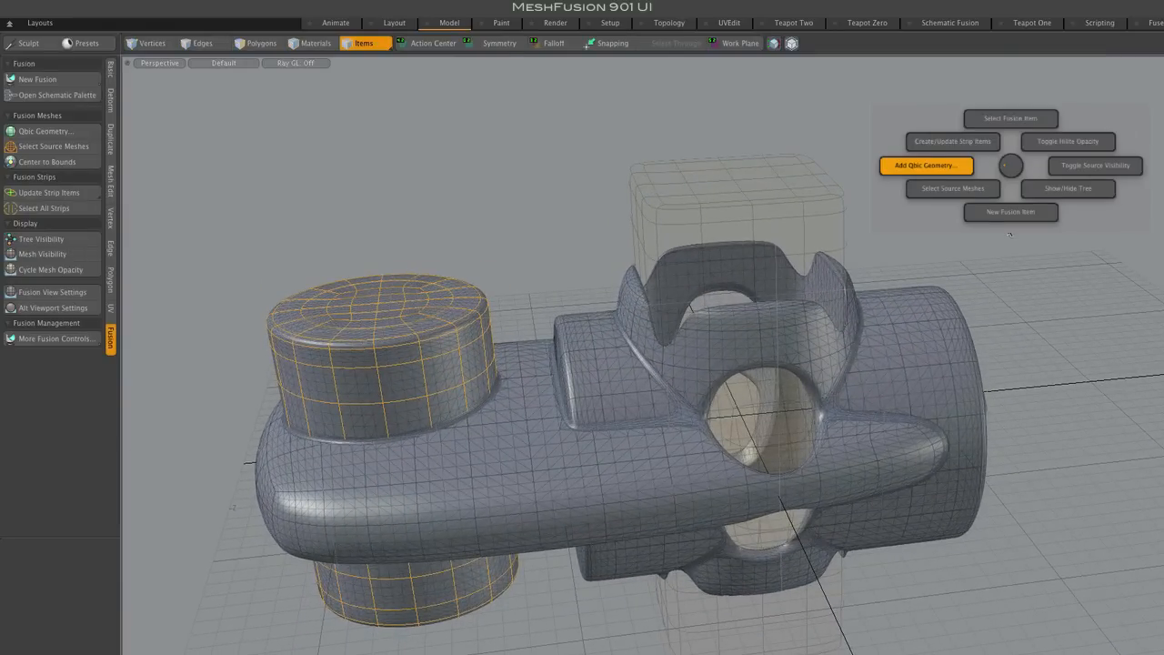
{"action": "left_click", "coordinate": [391, 418]}
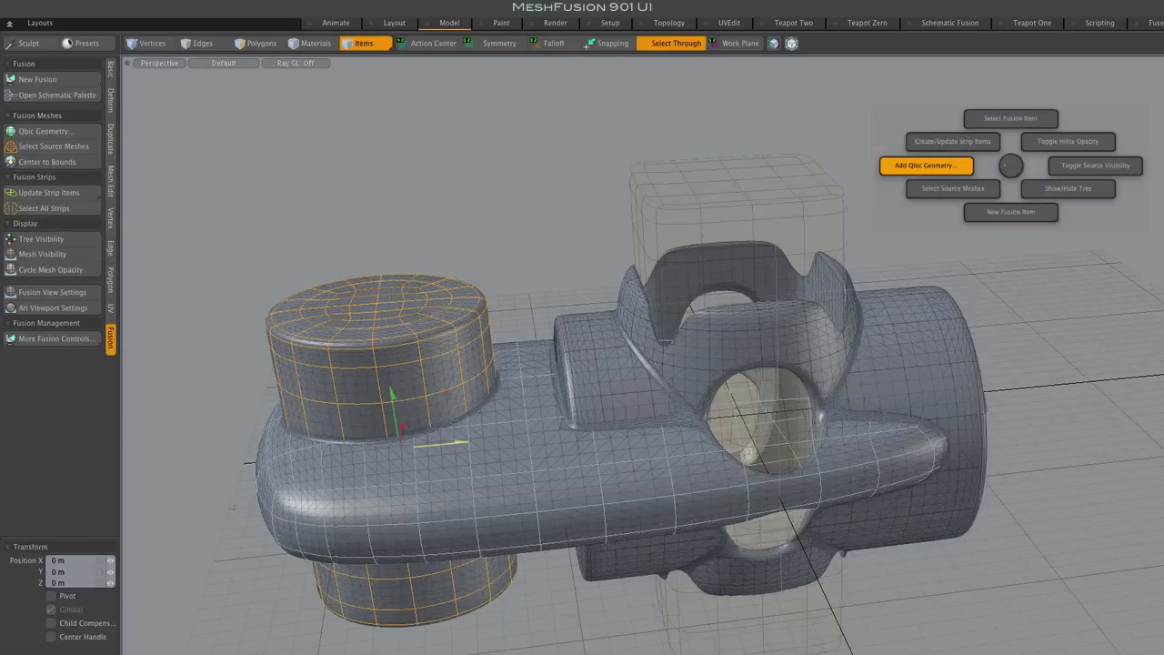
{"action": "left_click_drag", "start_coordinate": [460, 442], "coordinate": [421, 449]}
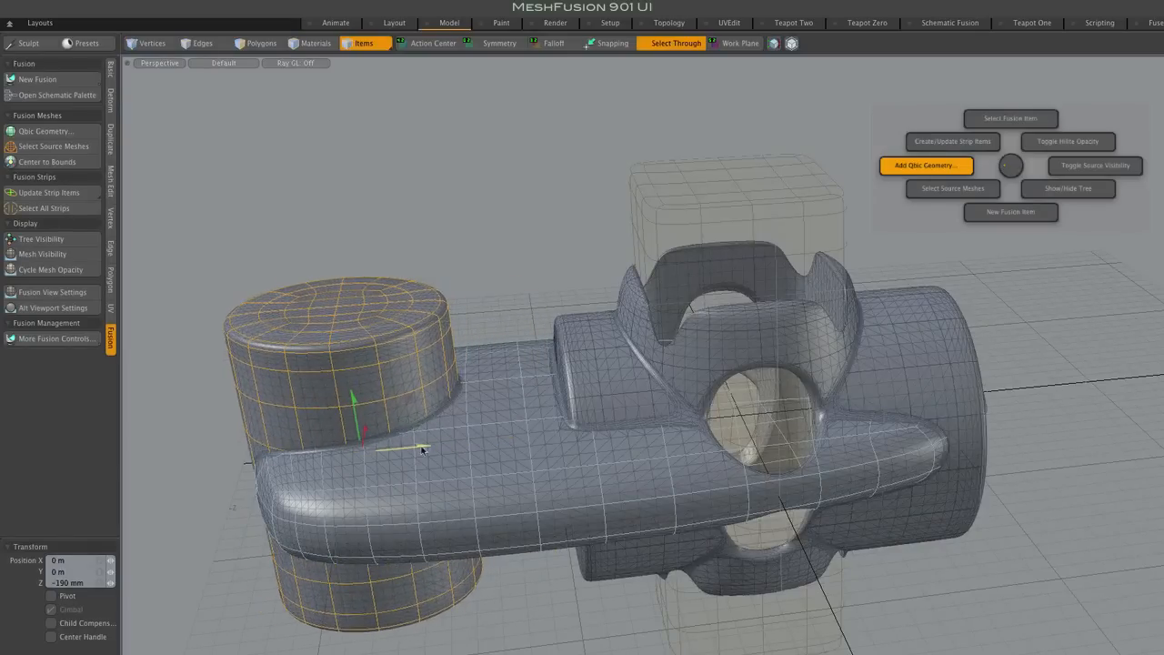
{"action": "key", "text": "ctrl+z"}
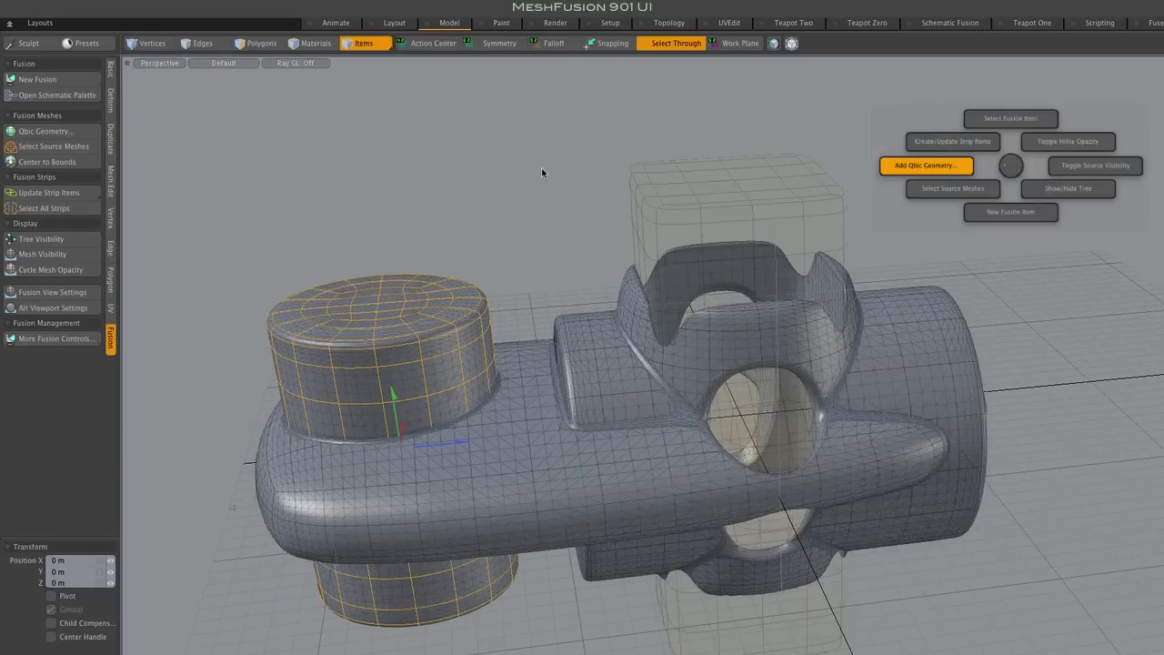
{"action": "key", "text": "Escape"}
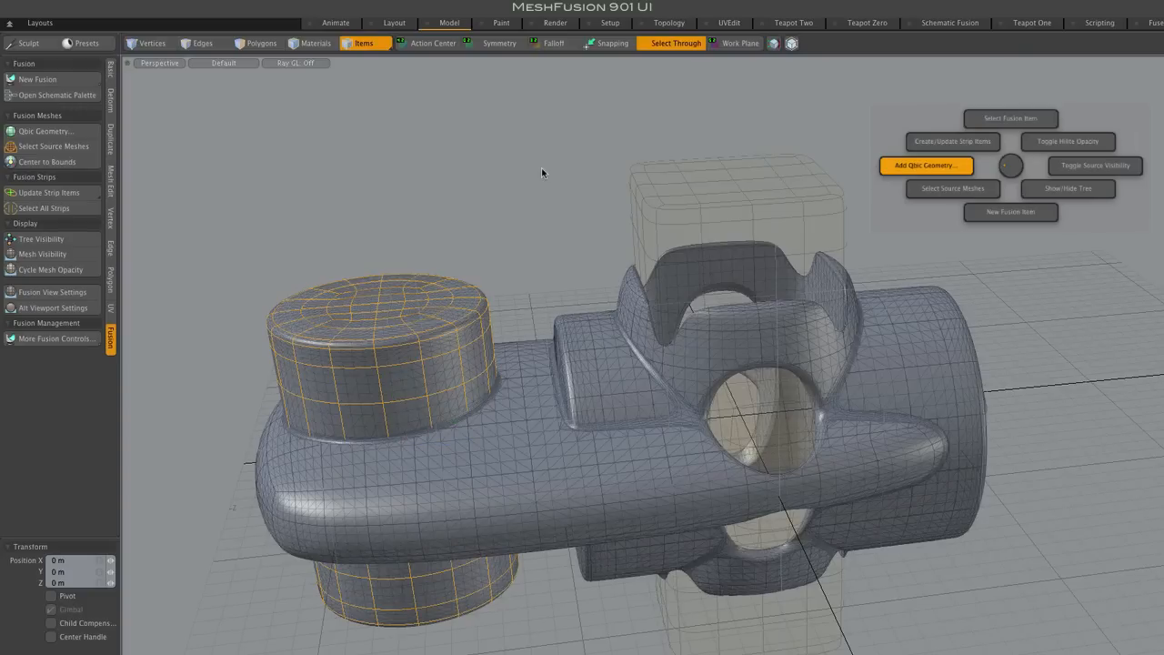